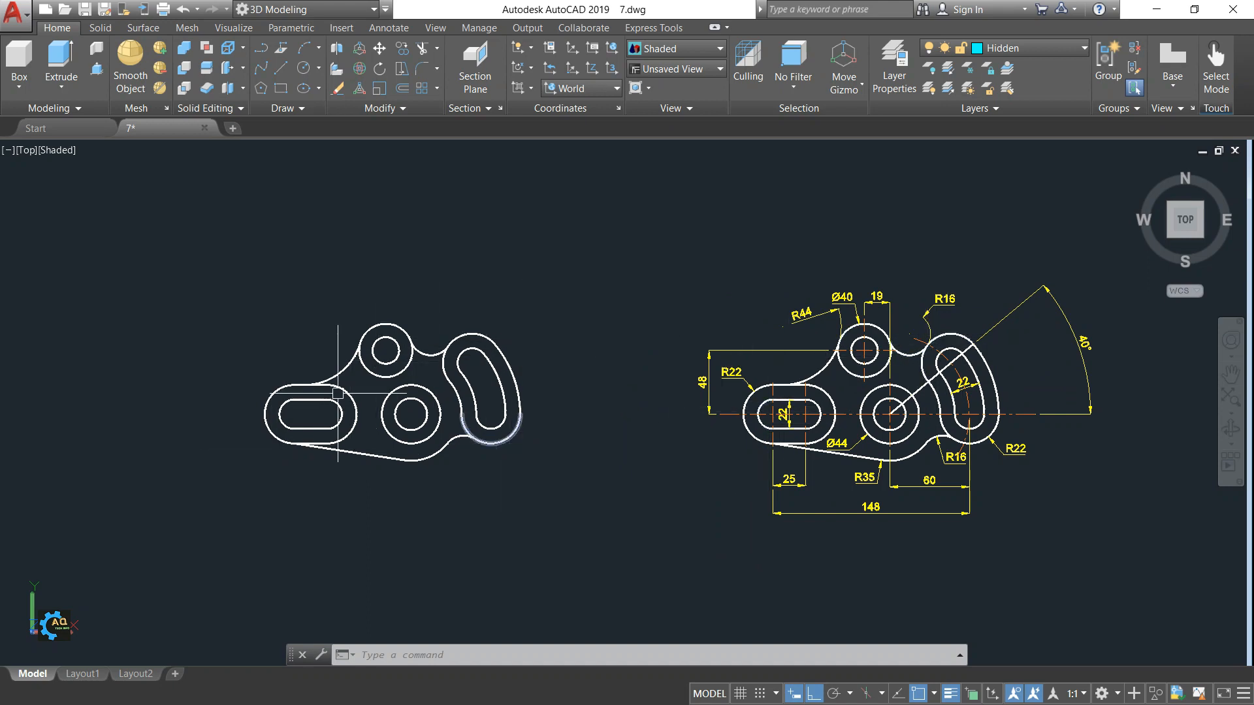
# - Press-pull the web area between the slots and circles of the undimensioned profile upward by 10
pyautogui.moveTo(565, 405); pyautogui.dragTo(652, 405, button='middle')
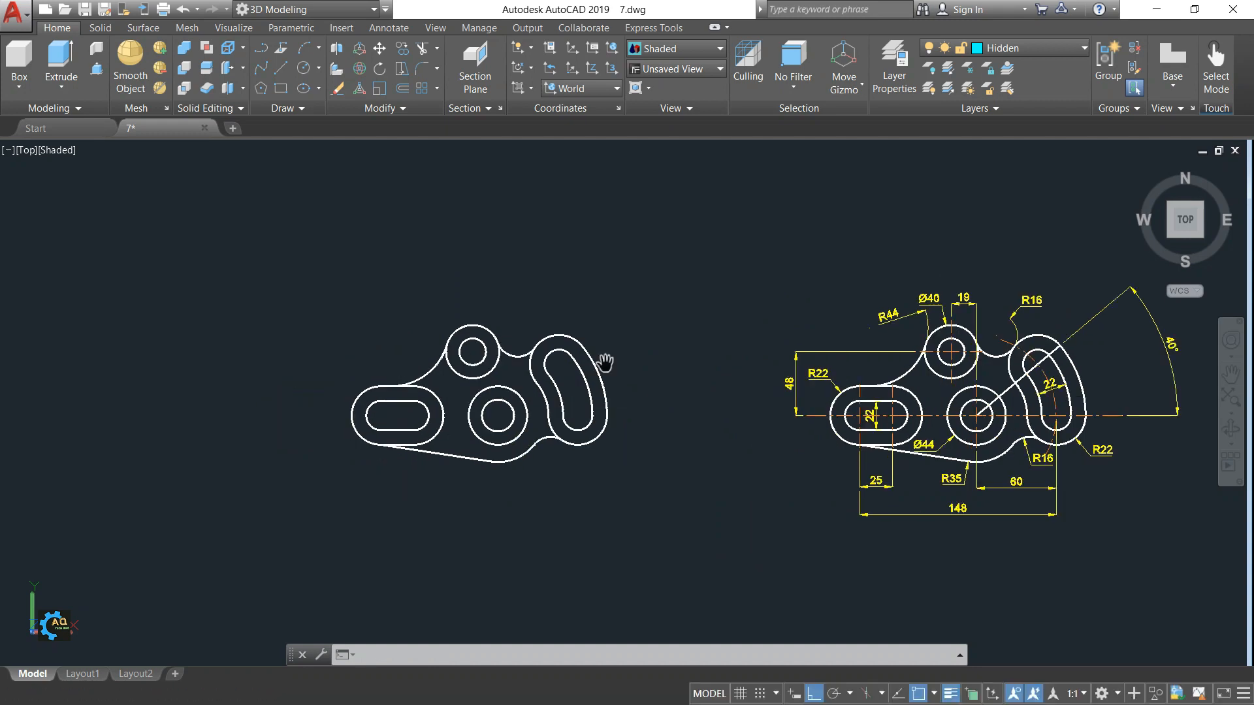
pyautogui.press('F12')
pyautogui.moveTo(1201, 206)
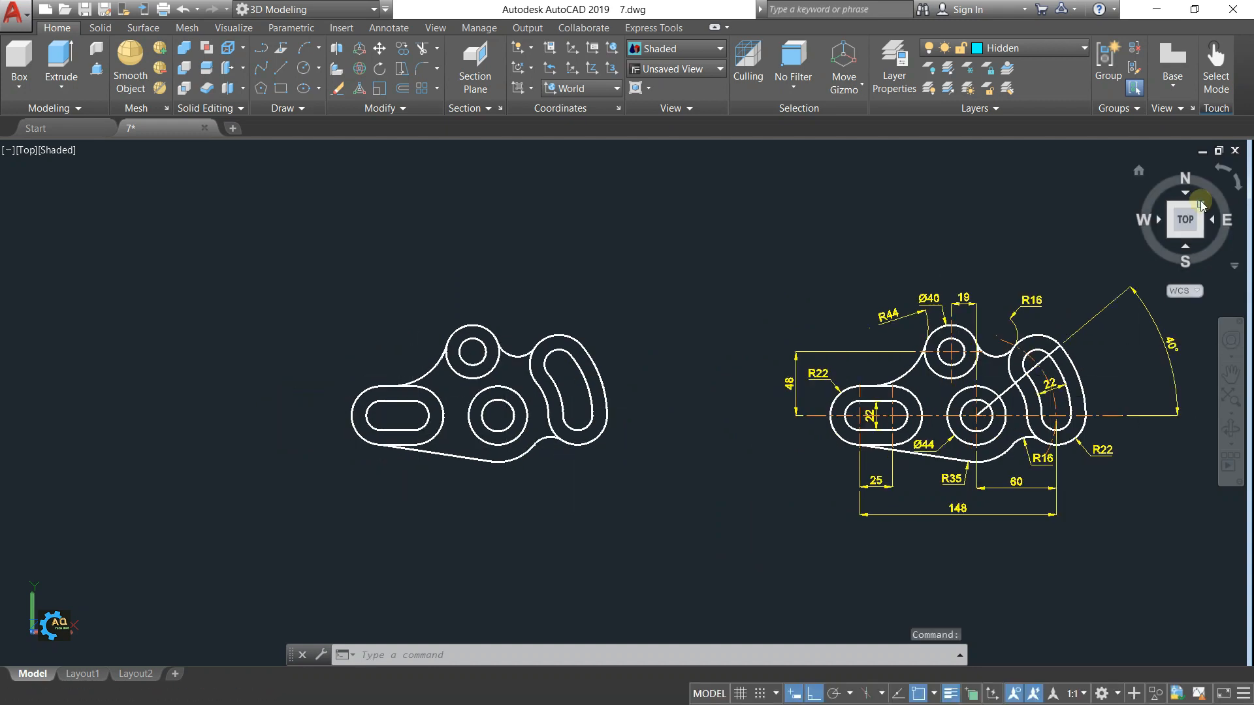
pyautogui.click(1185, 239)
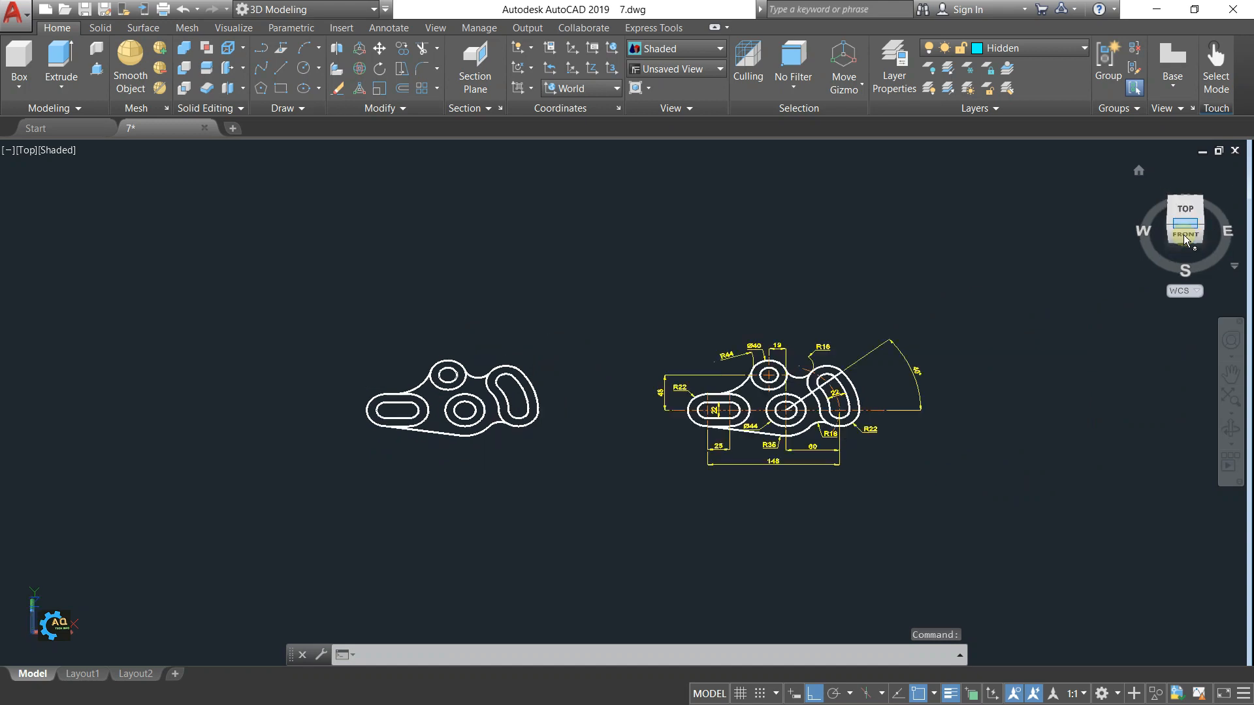
pyautogui.moveTo(458, 443); pyautogui.dragTo(553, 441, button='middle')
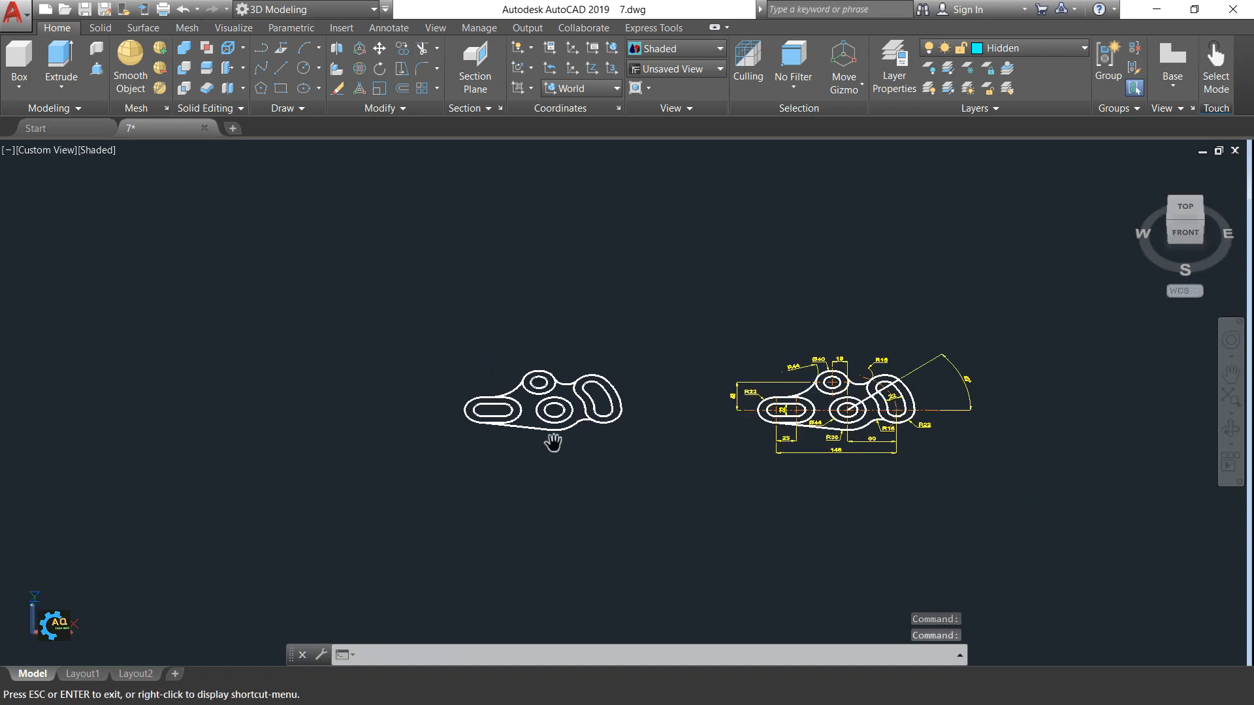
pyautogui.scroll(3, 460, 384)
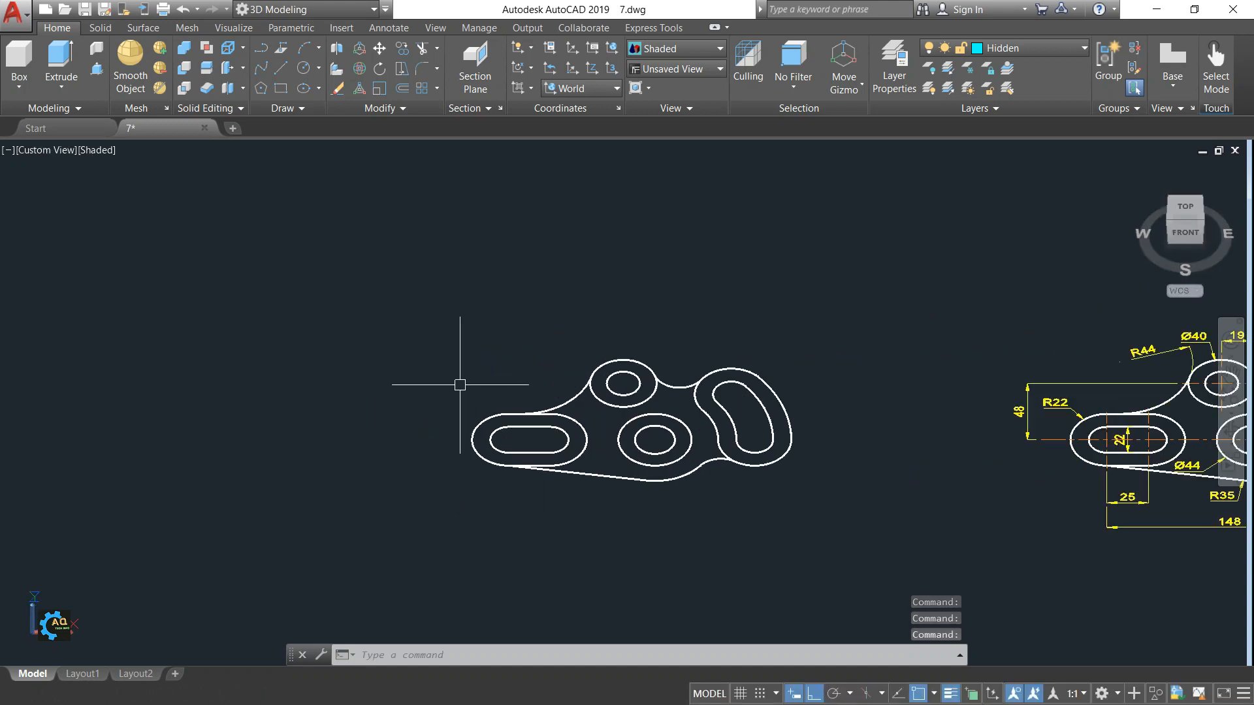
pyautogui.scroll(3, 645, 396)
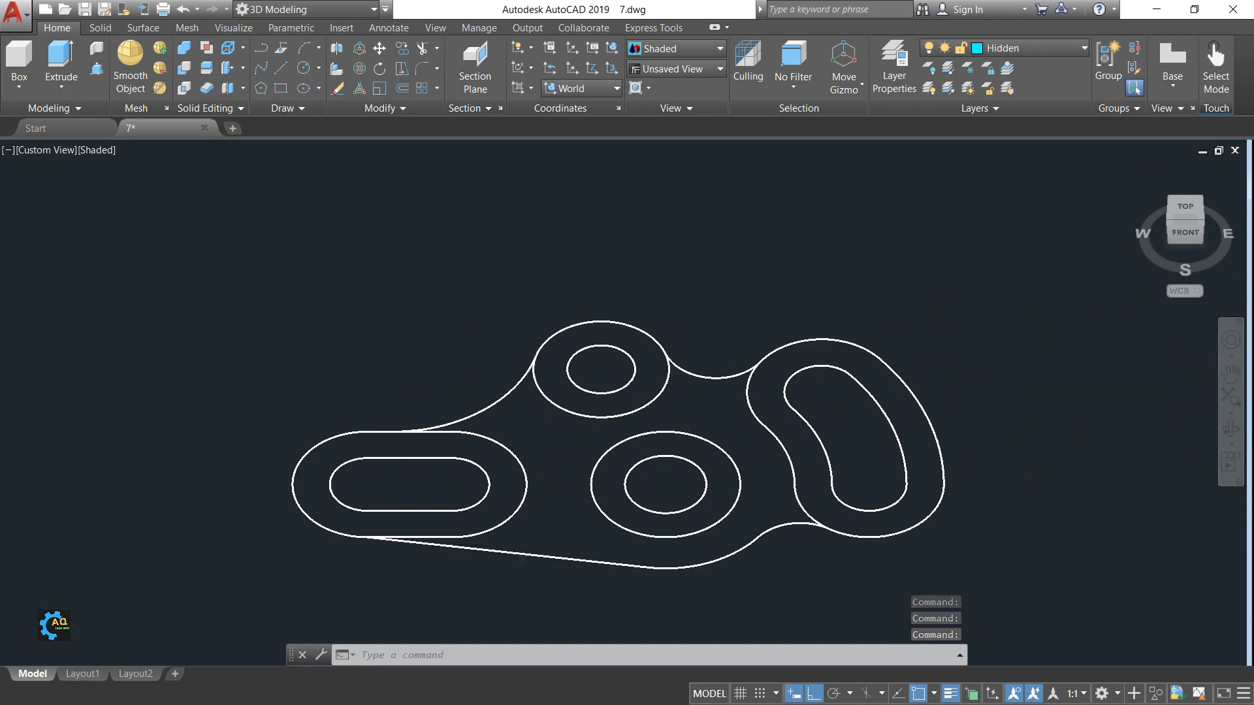
pyautogui.scroll(-2, 688, 393)
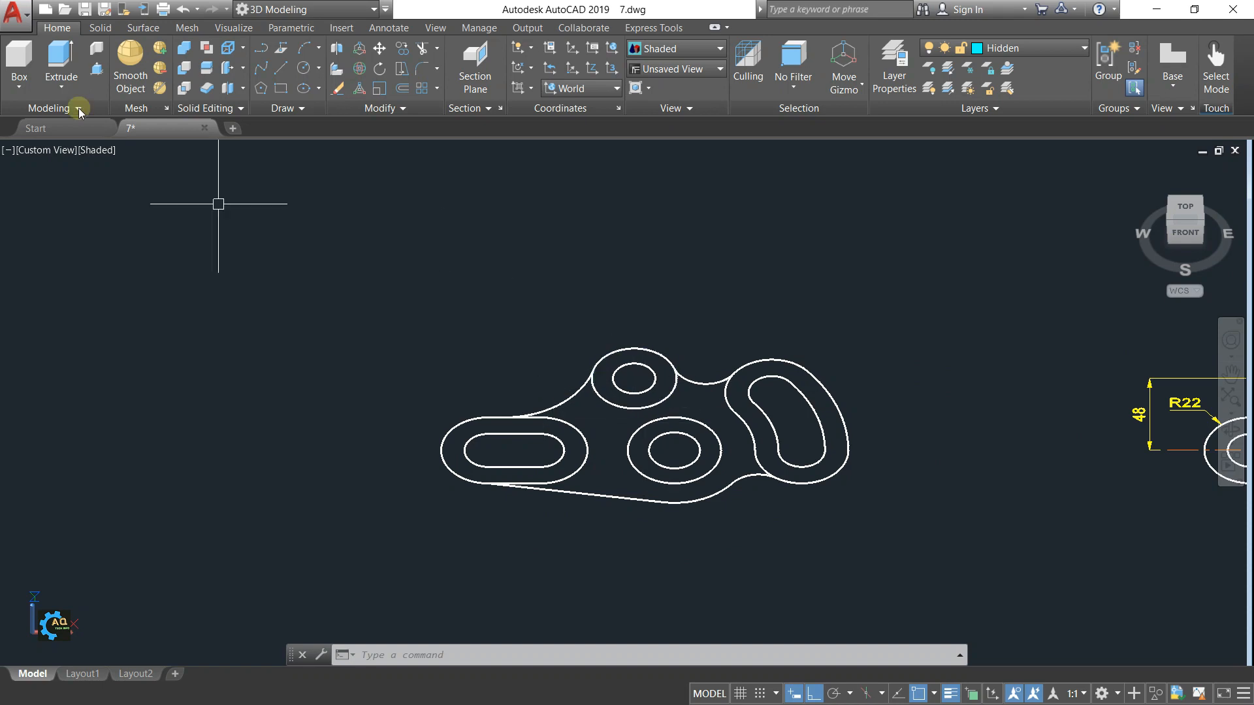
pyautogui.click(96, 70)
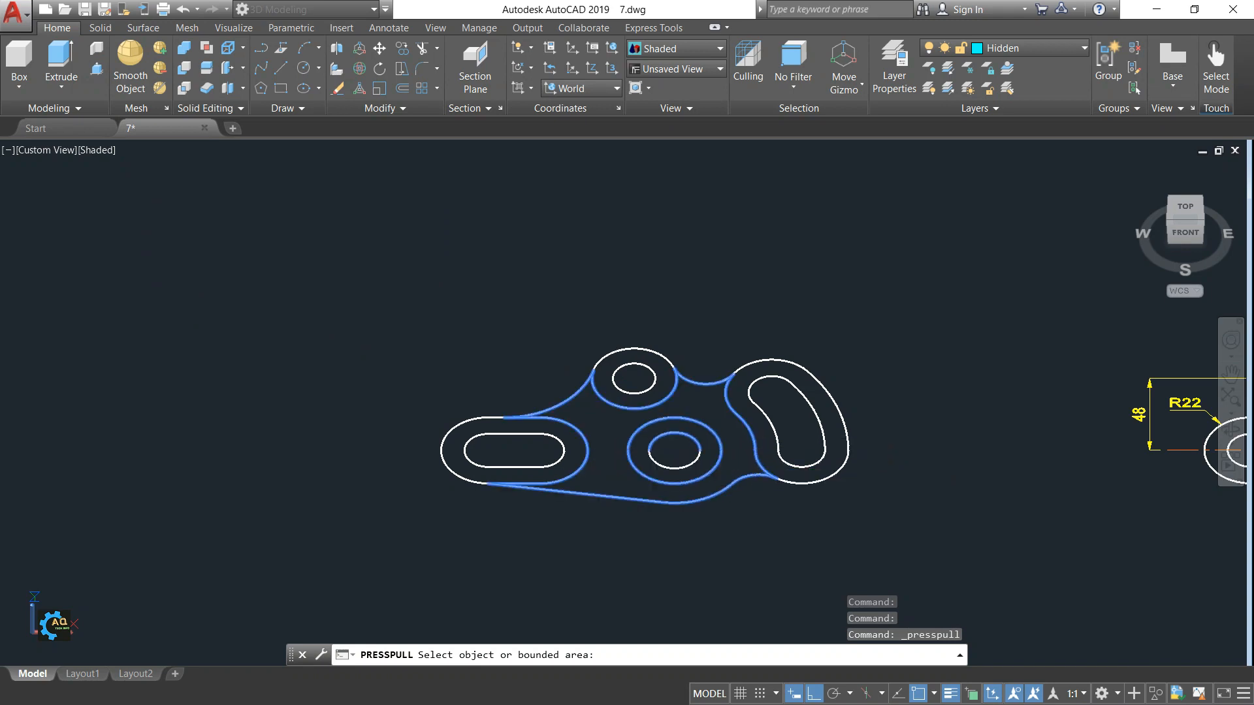
pyautogui.click(651, 411)
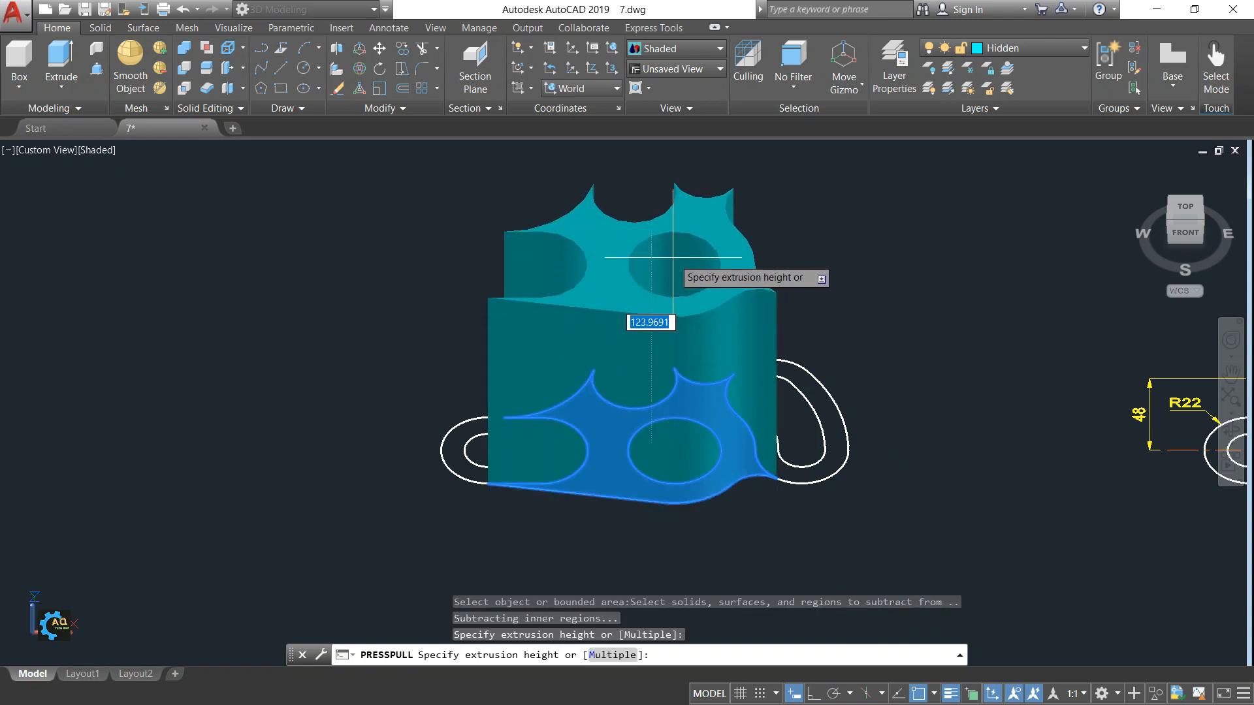
pyautogui.write('10')
pyautogui.press('Return')
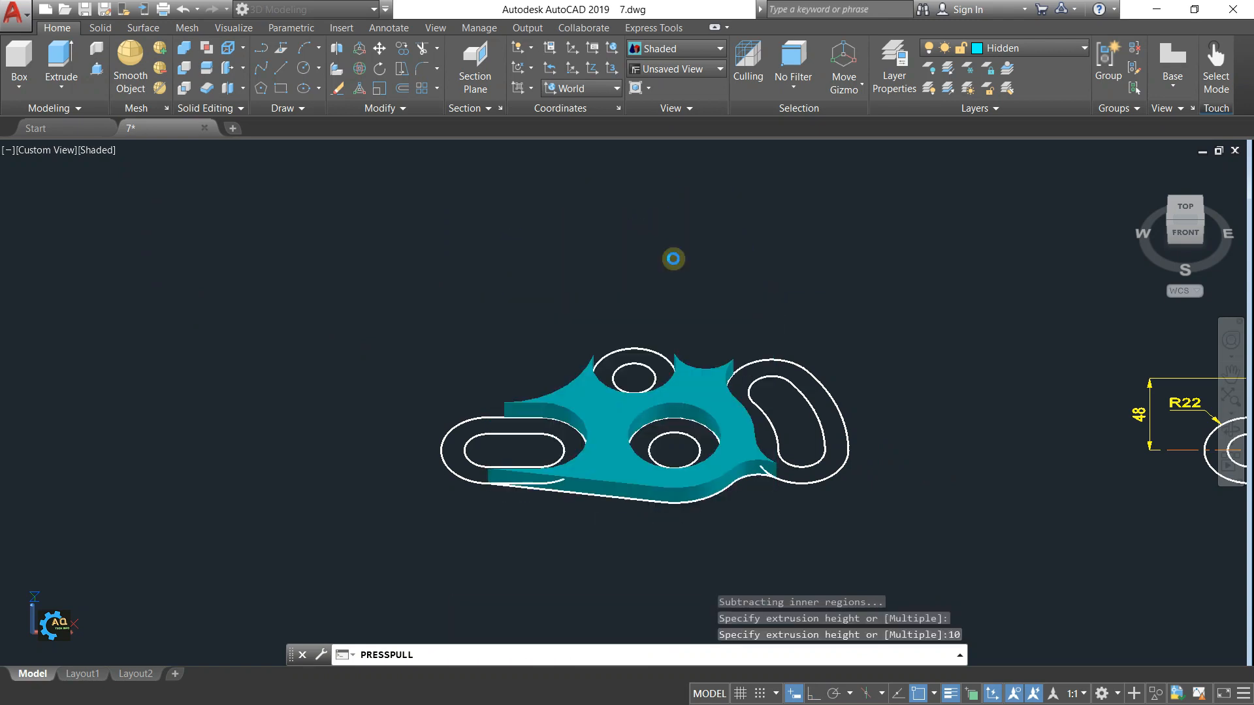
# - Press-pull the band around the straight slot upward by 15
pyautogui.scroll(2, 718, 434)
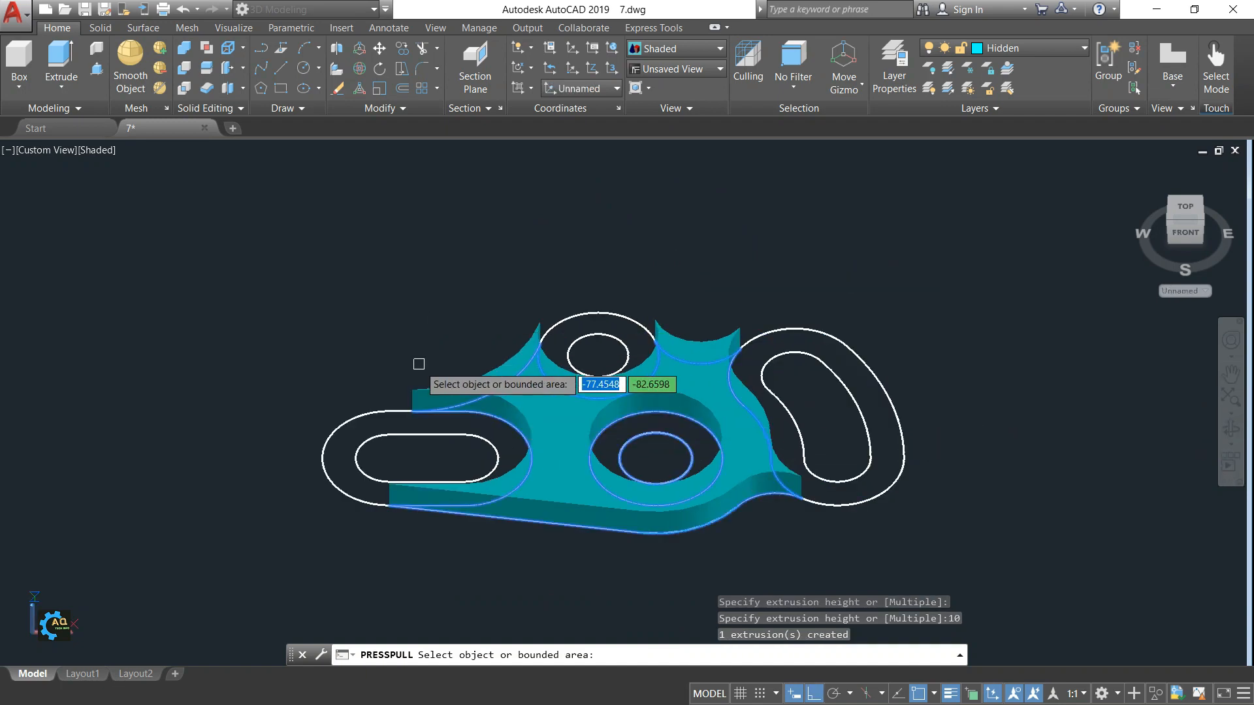
pyautogui.click(405, 425)
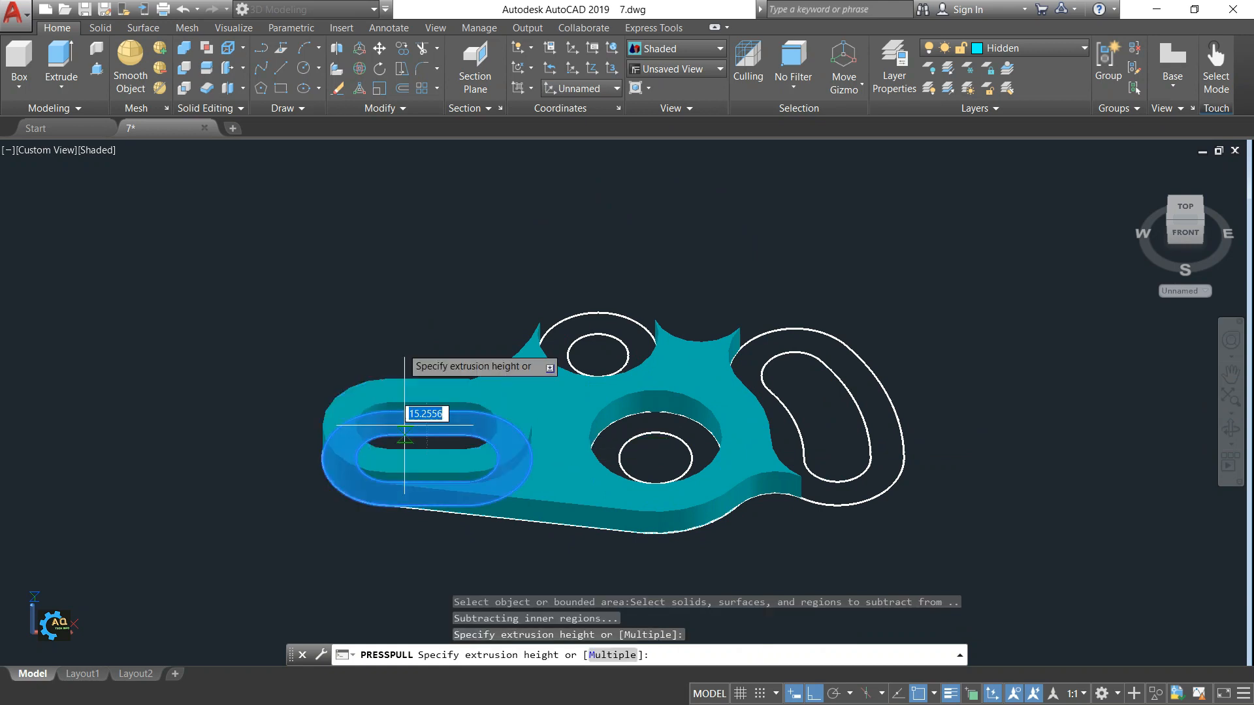
pyautogui.write('15')
pyautogui.press('Return')
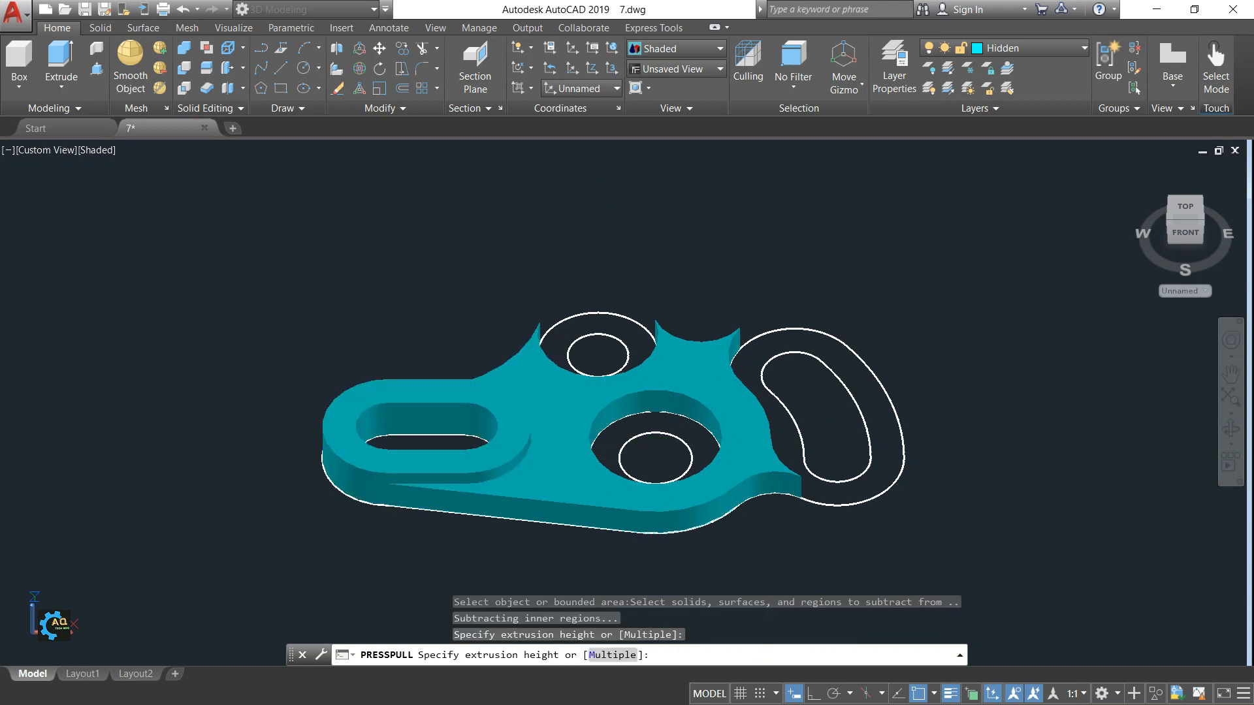
# - Press-pull the ring between the two upper concentric circles upward by 15, leaving the inner circle open
pyautogui.click(639, 331)
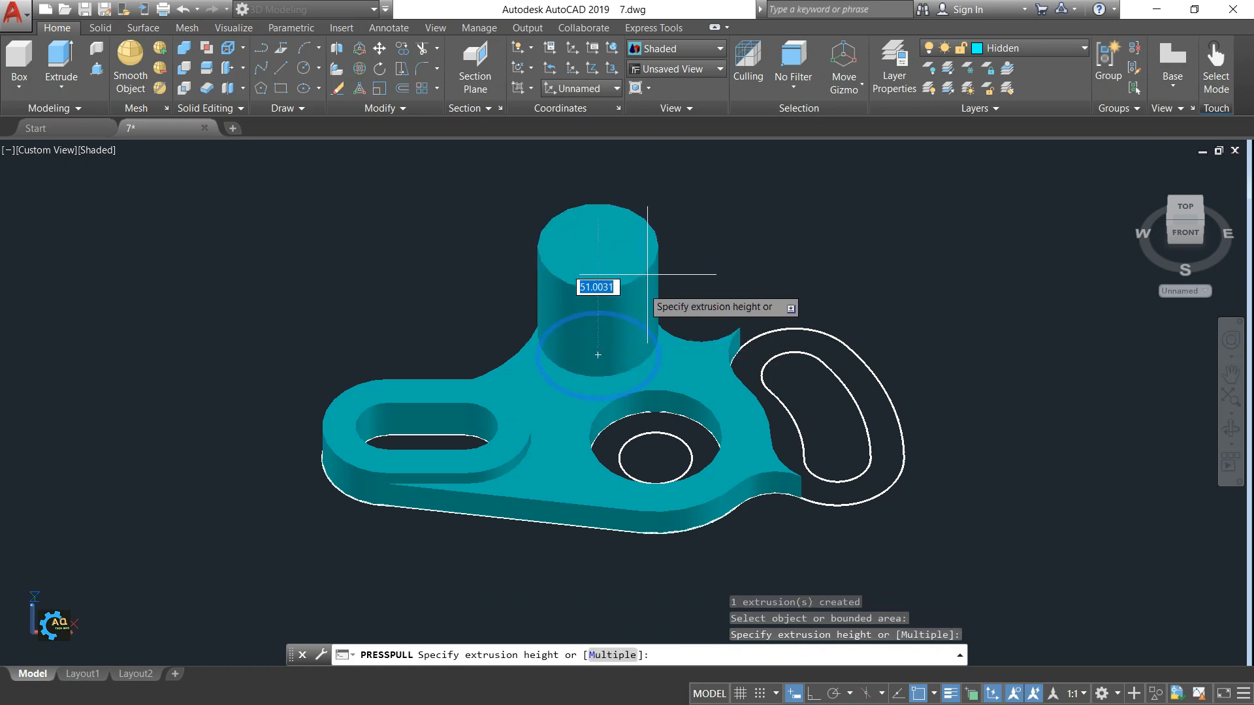
pyautogui.press('Escape')
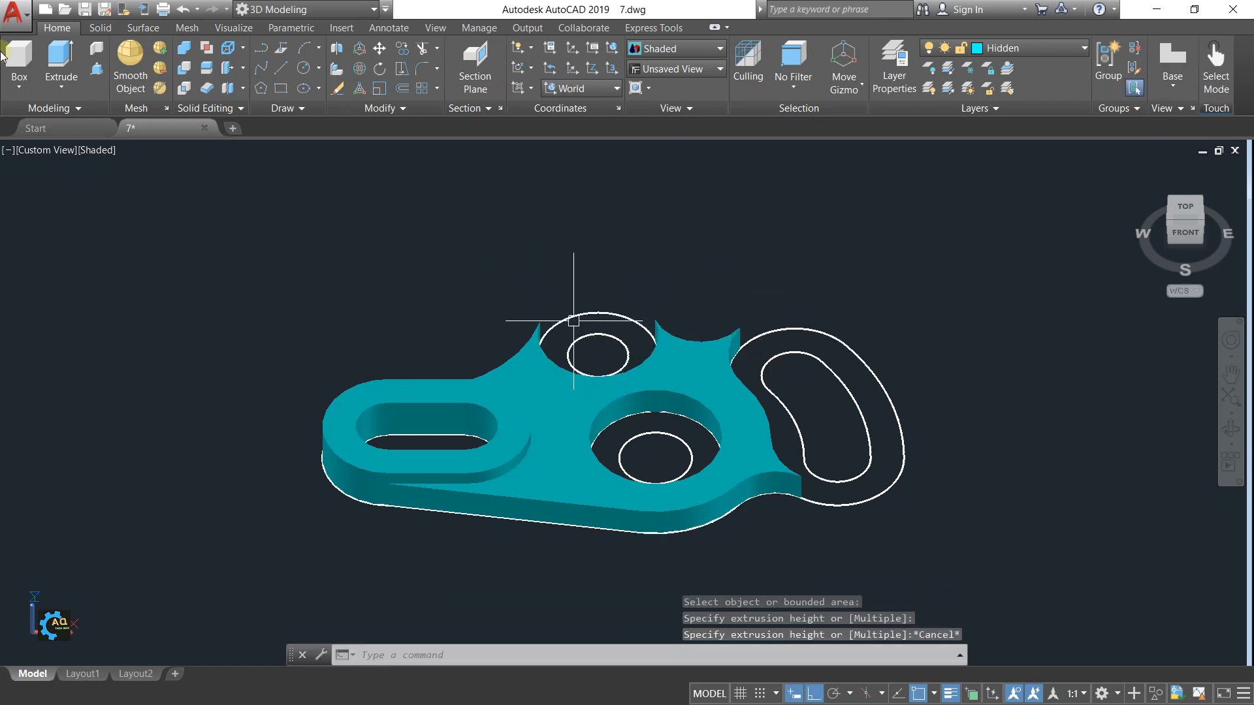
pyautogui.click(96, 68)
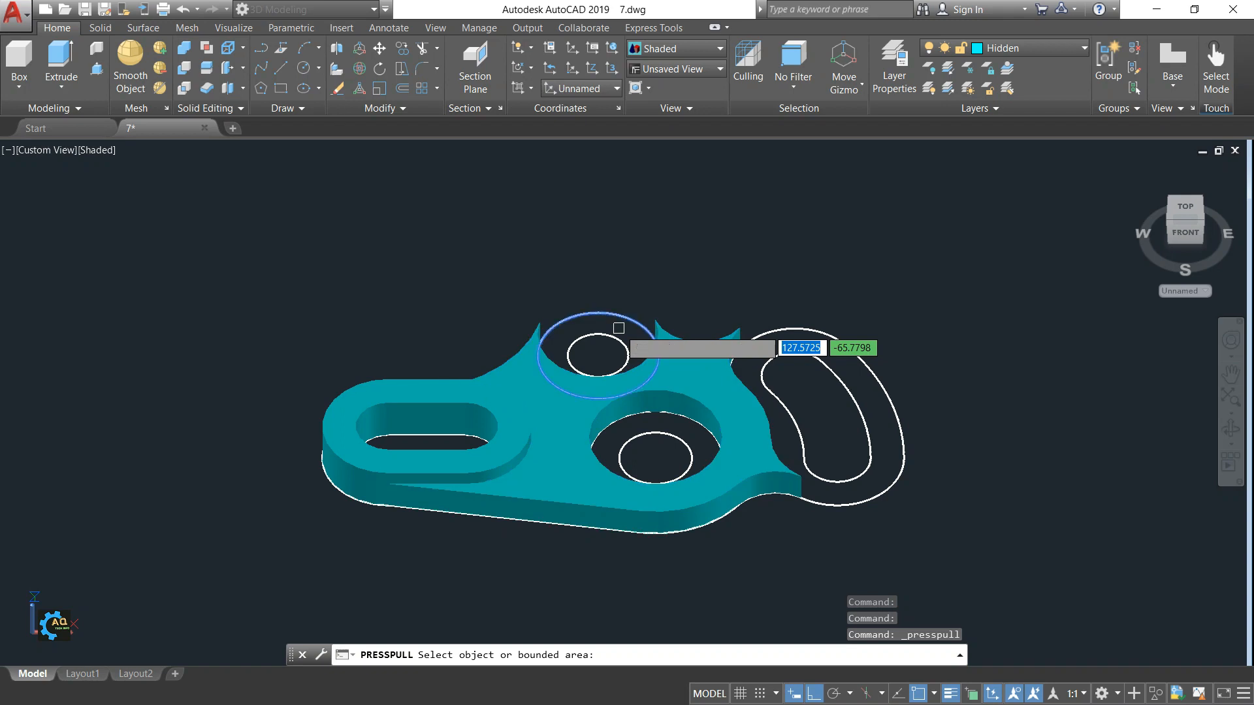
pyautogui.click(597, 355)
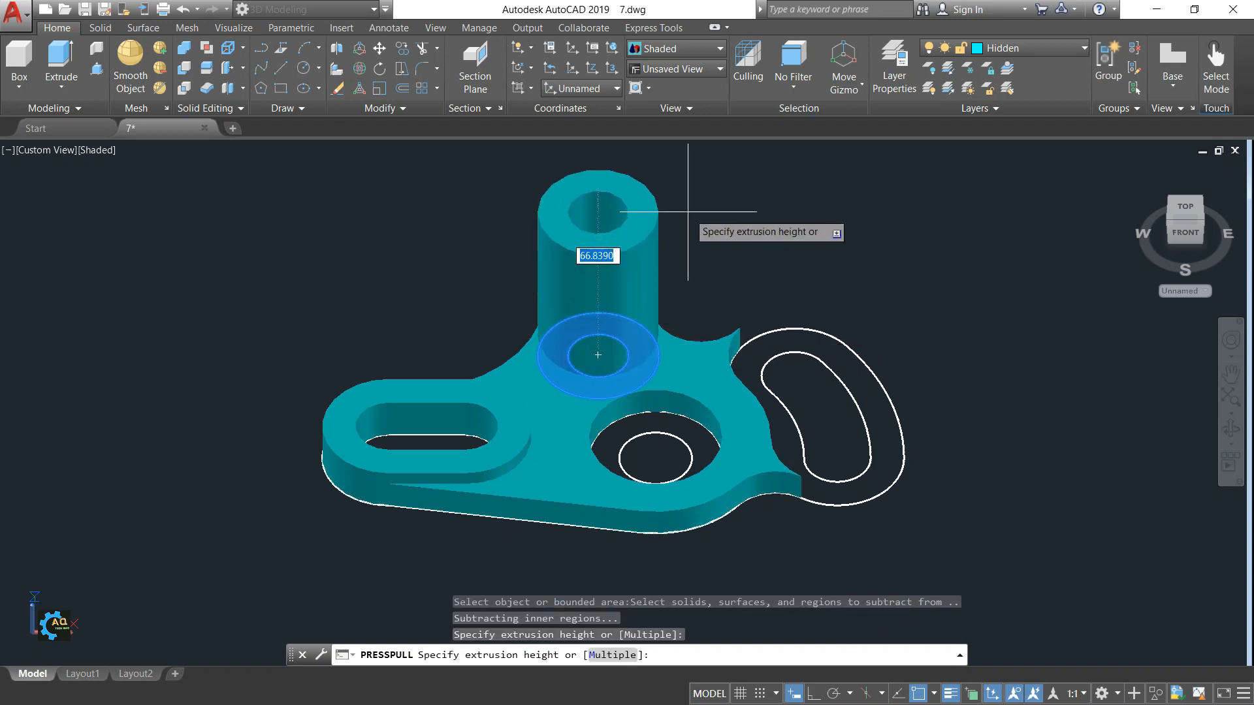
pyautogui.write('15')
pyautogui.press('Return')
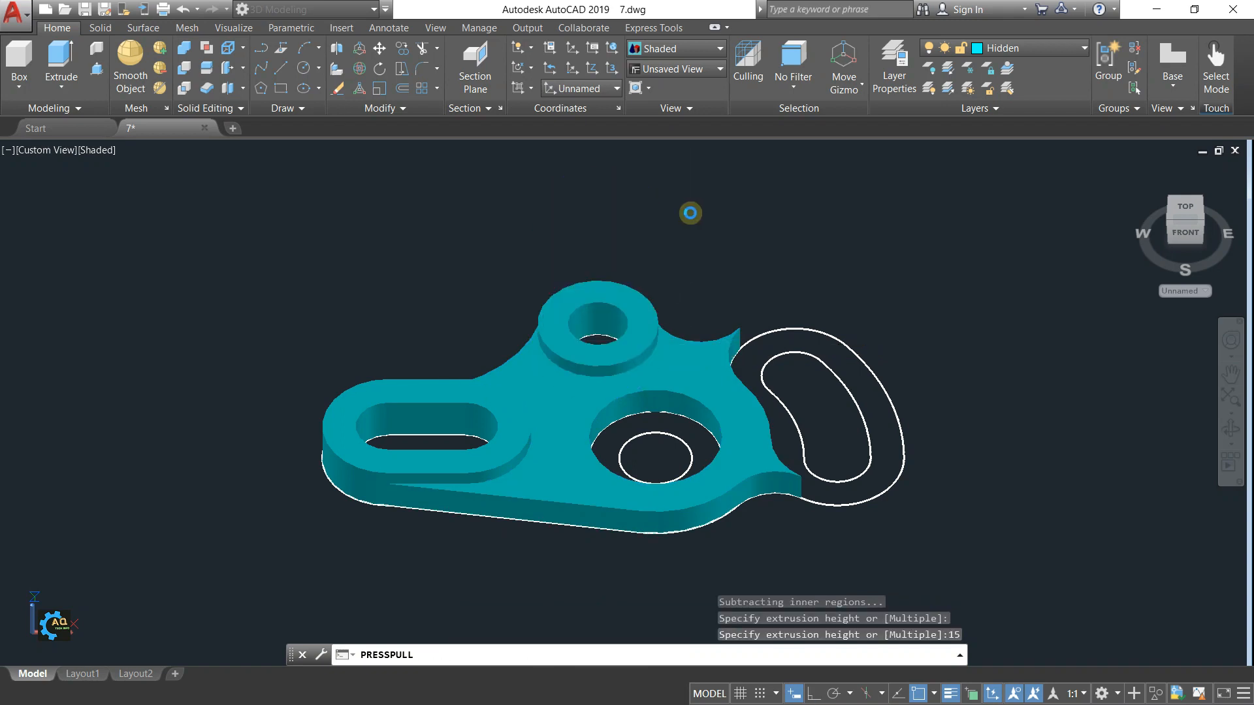
# - Press-pull the band around the curved slot and the ring around the lower central hole upward by 15 each
pyautogui.click(812, 350)
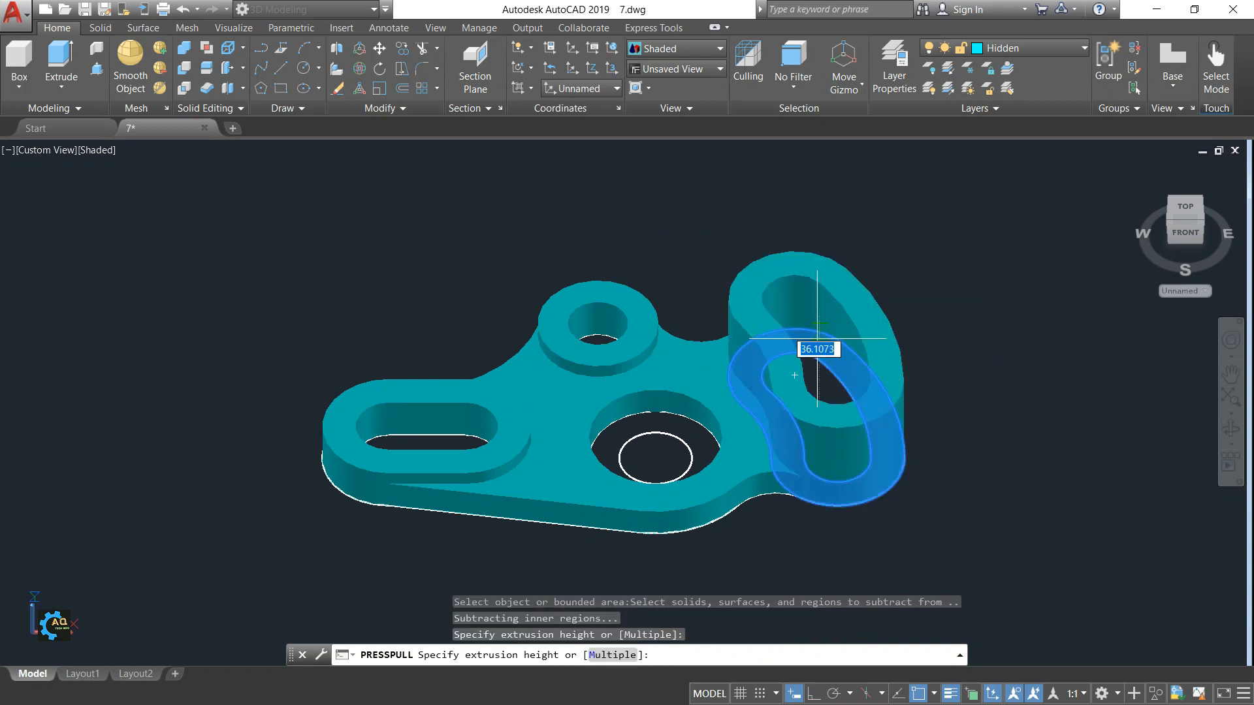
pyautogui.write('15')
pyautogui.press('Return')
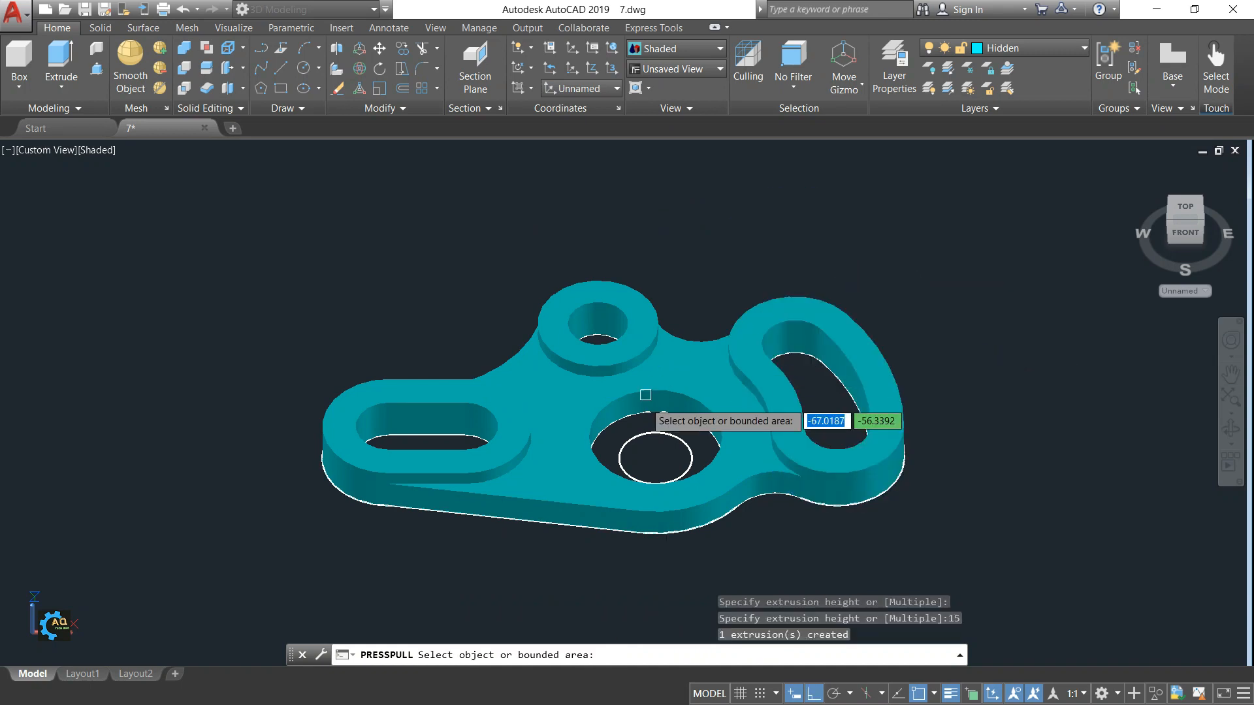
pyautogui.click(677, 426)
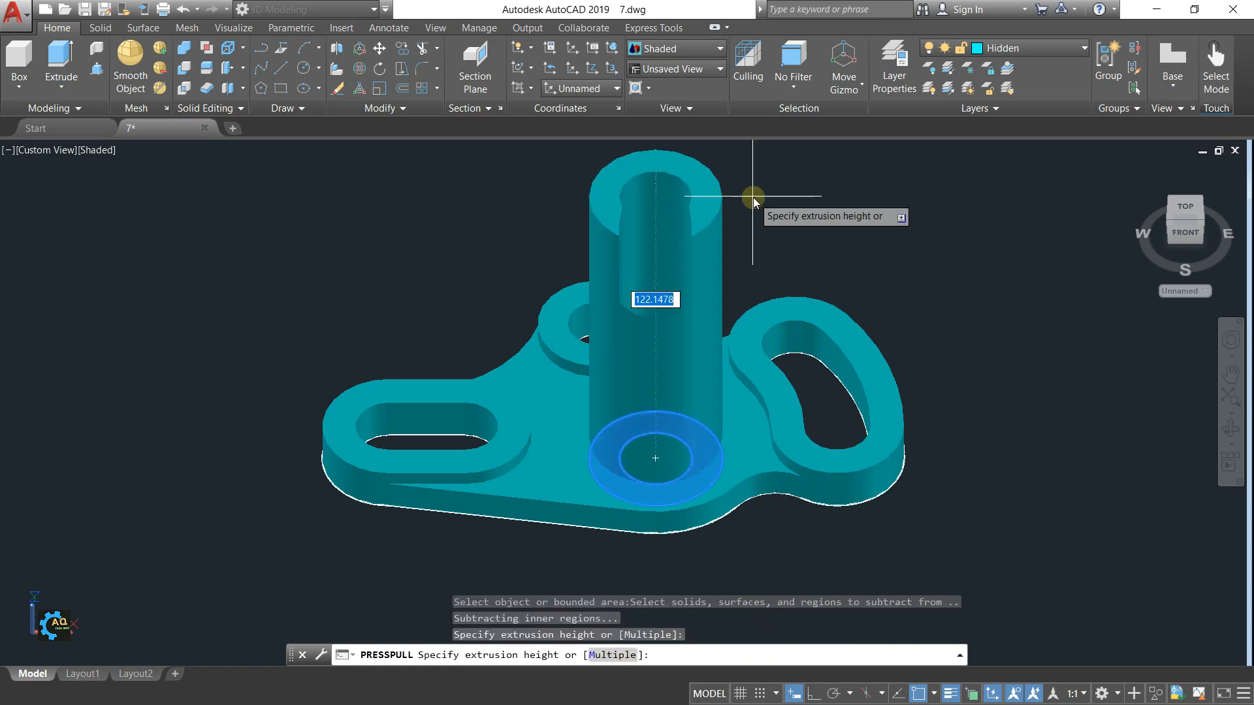
pyautogui.write('15')
pyautogui.press('Return')
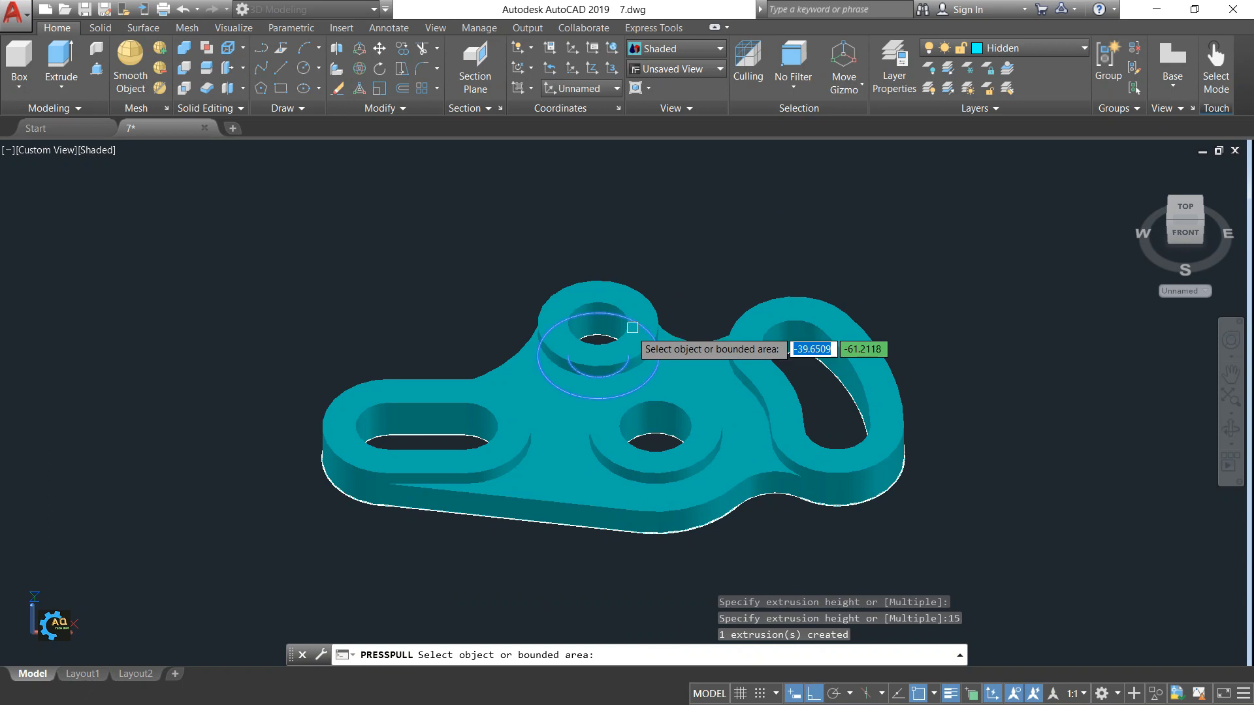
pyautogui.press('Return')
# - Move the web solid 2.5 upward along the Z axis
pyautogui.click(542, 481)
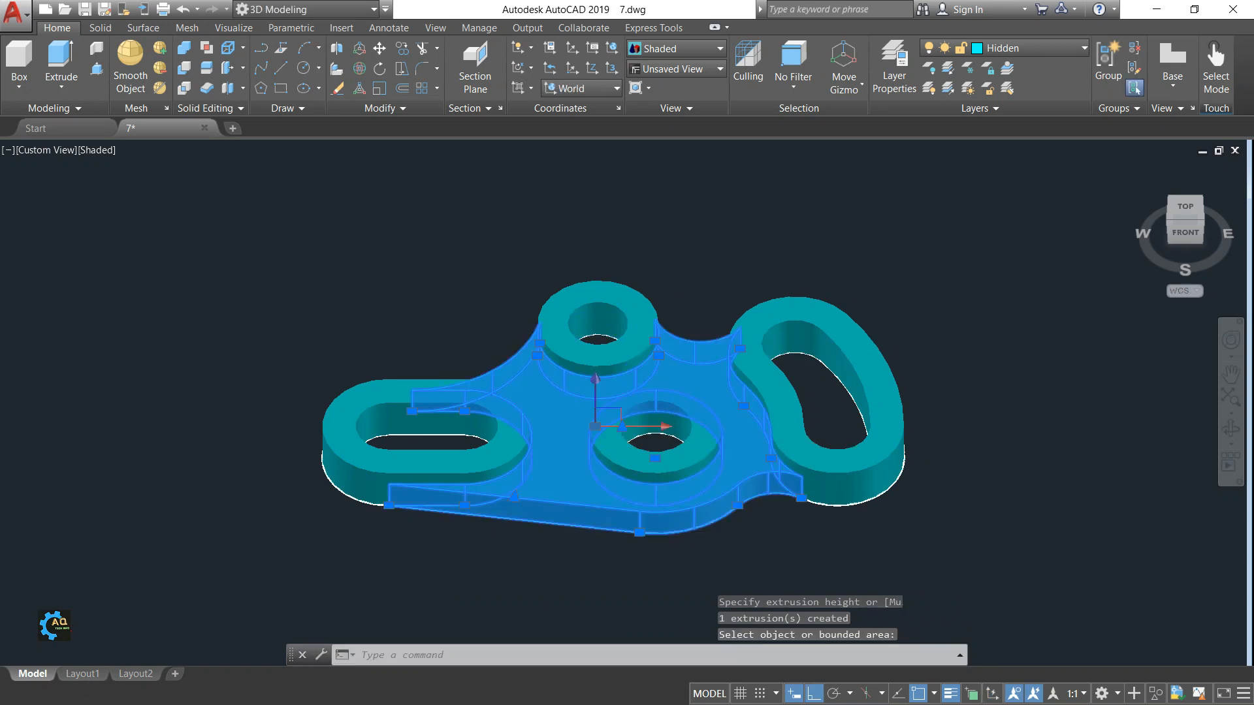
pyautogui.click(594, 401)
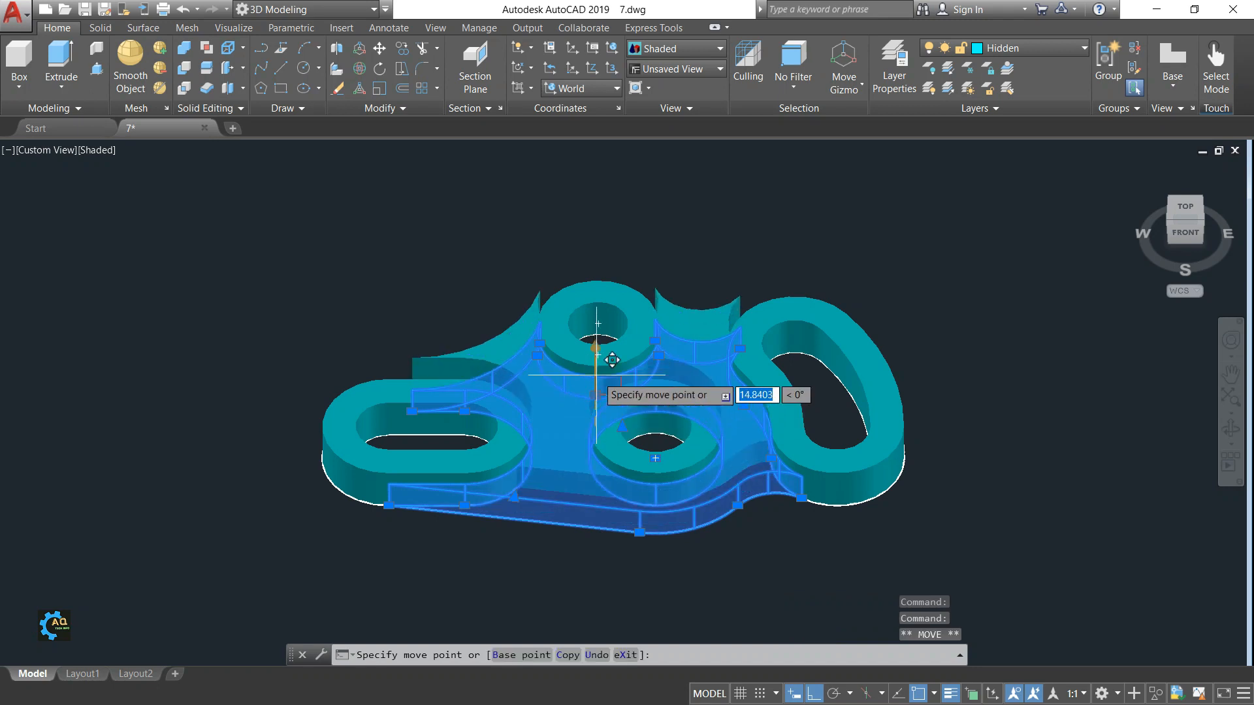
pyautogui.press('Return')
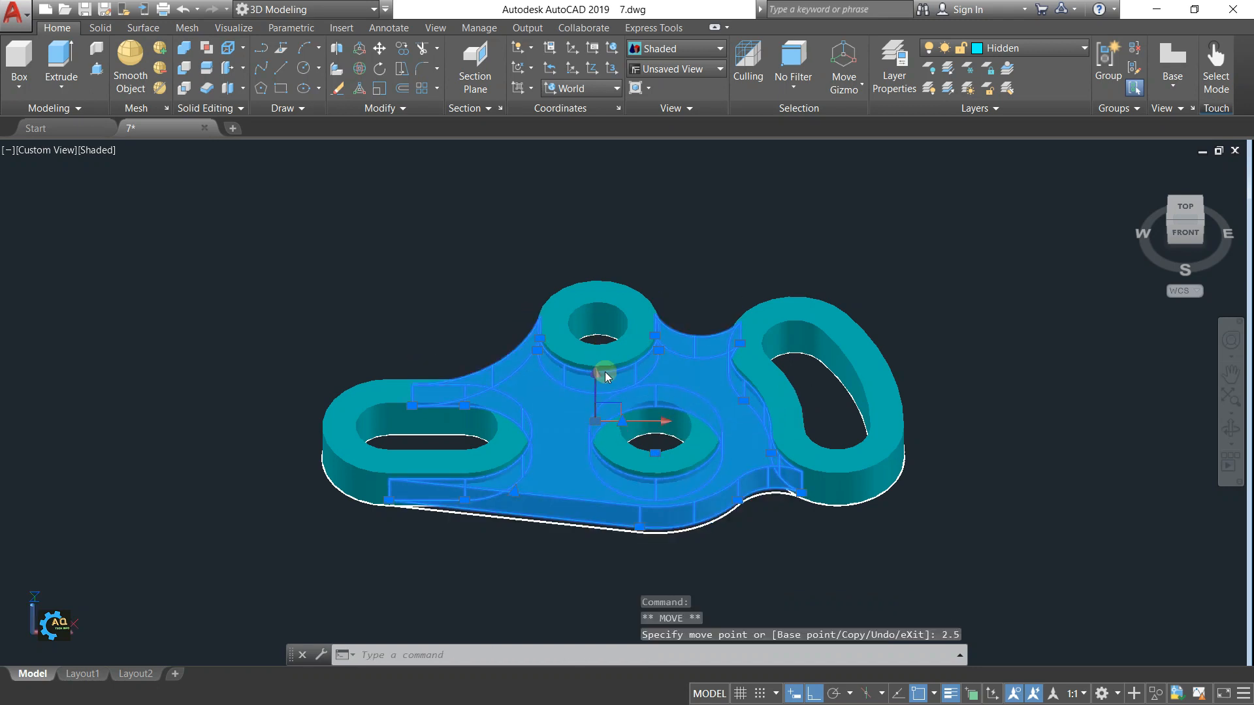
pyautogui.press('Escape')
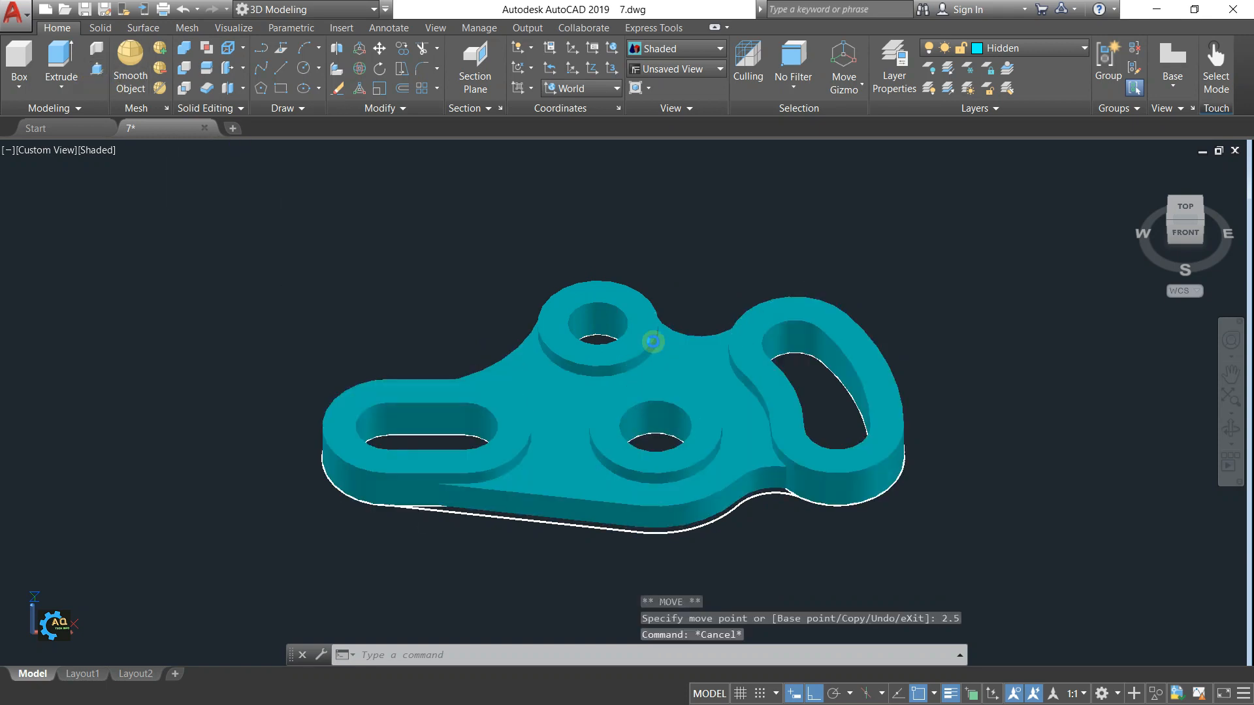
# - Press-pull the upper and lower circular hole areas upward into solid cylinders standing well above the plate
pyautogui.hotkey('ctrl', 'shift', 'e')
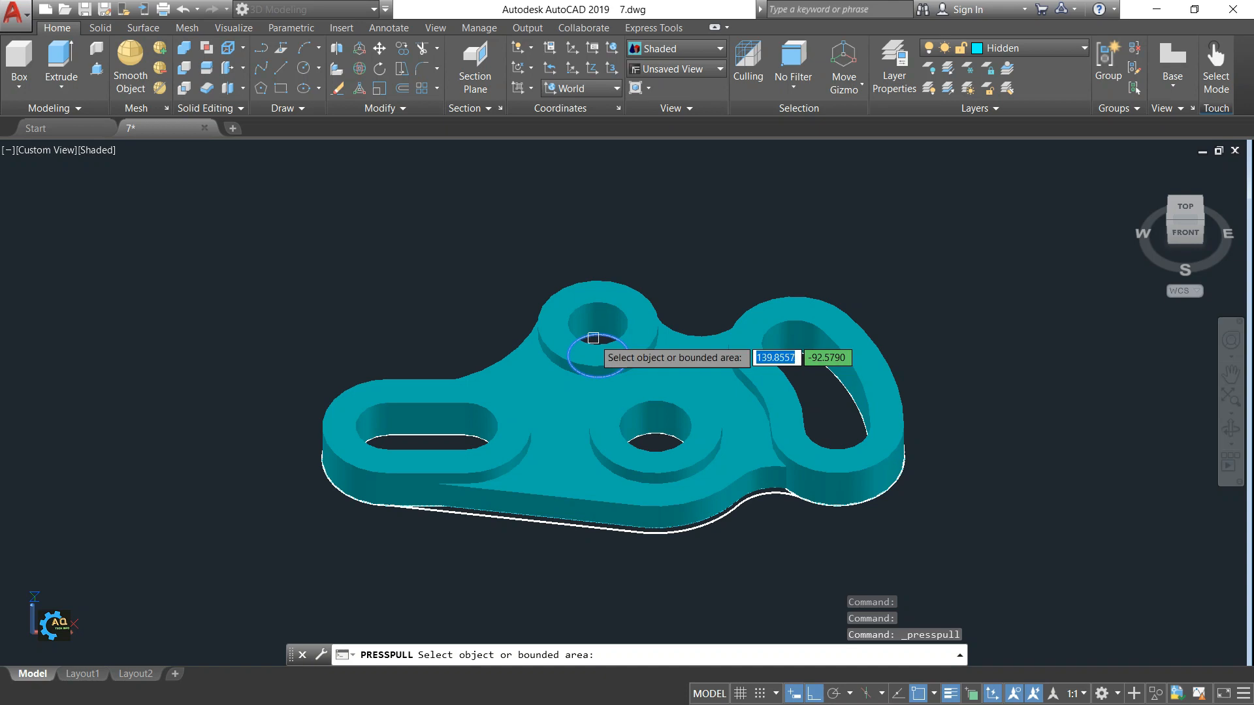
pyautogui.click(595, 352)
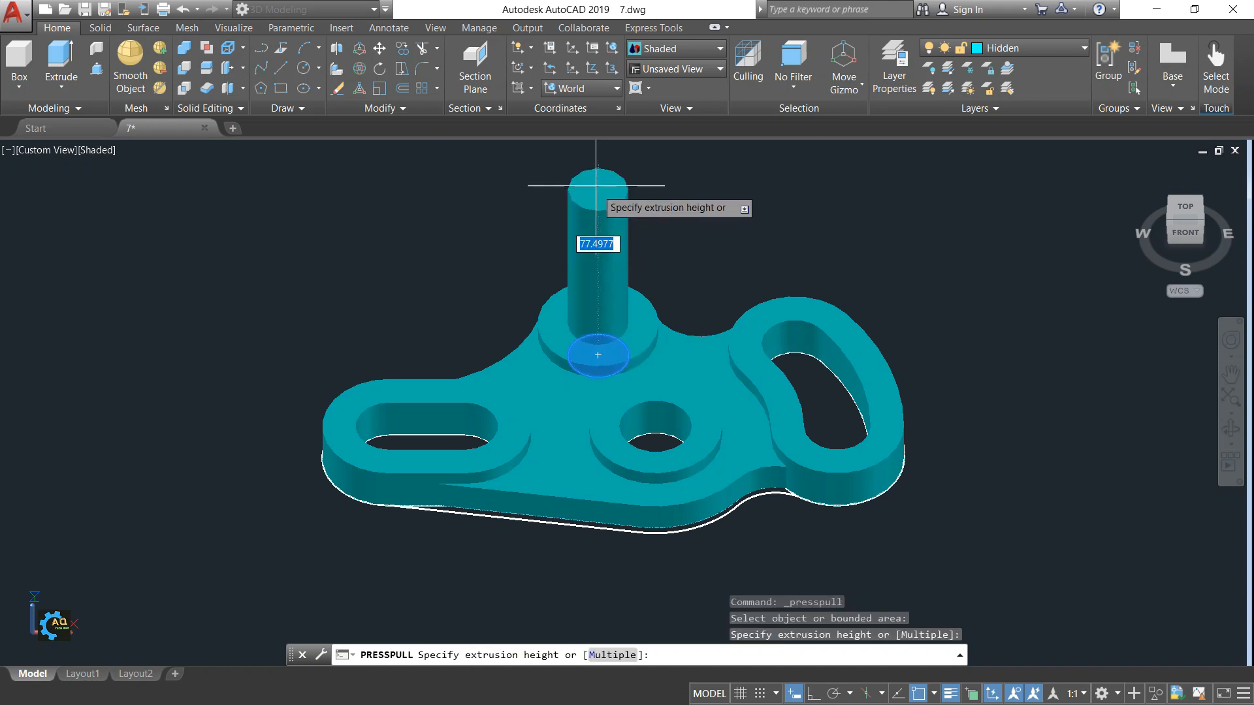
pyautogui.click(596, 185)
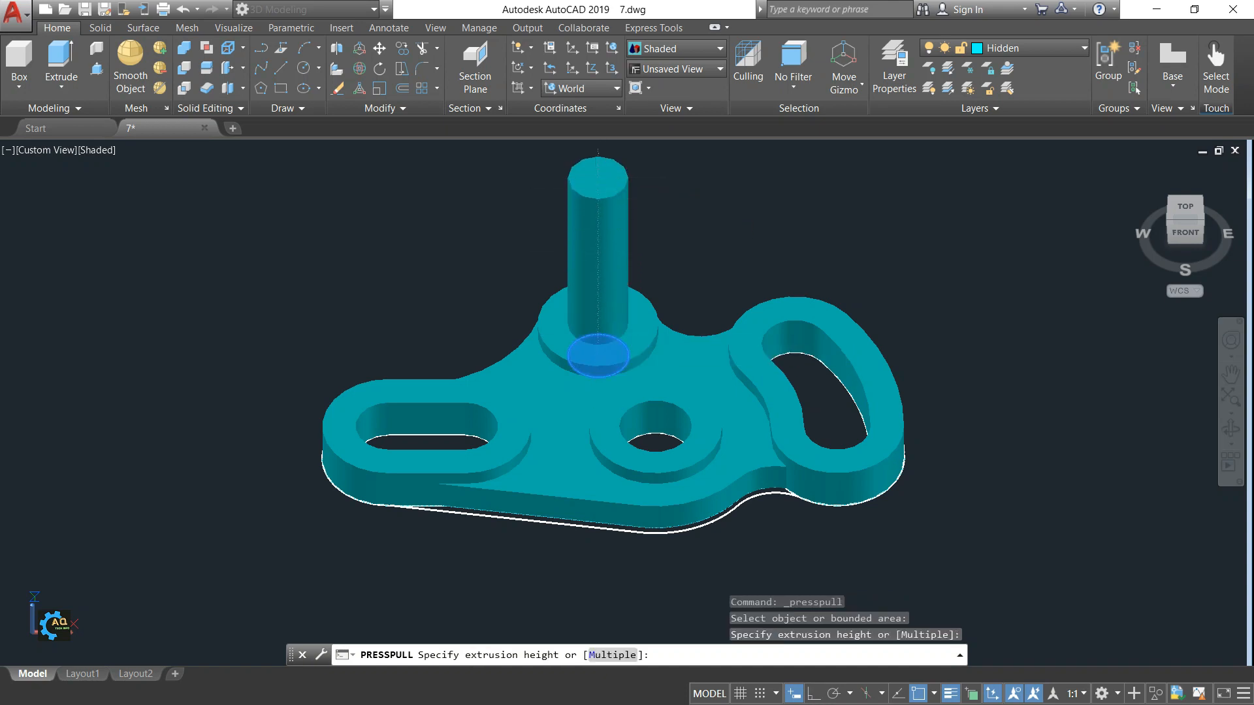
pyautogui.click(654, 437)
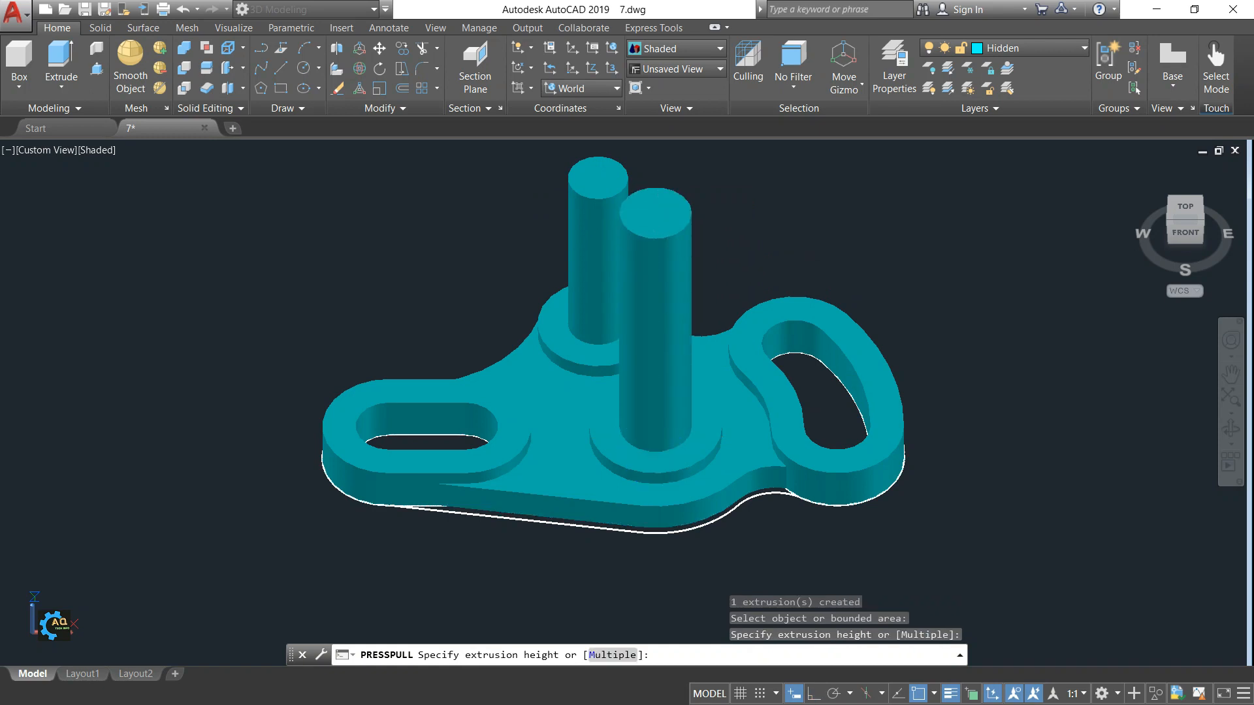
pyautogui.click(655, 212)
# - Press-pull the curved slot and straight slot areas upward into solids standing well above the plate
pyautogui.click(817, 373)
pyautogui.click(811, 205)
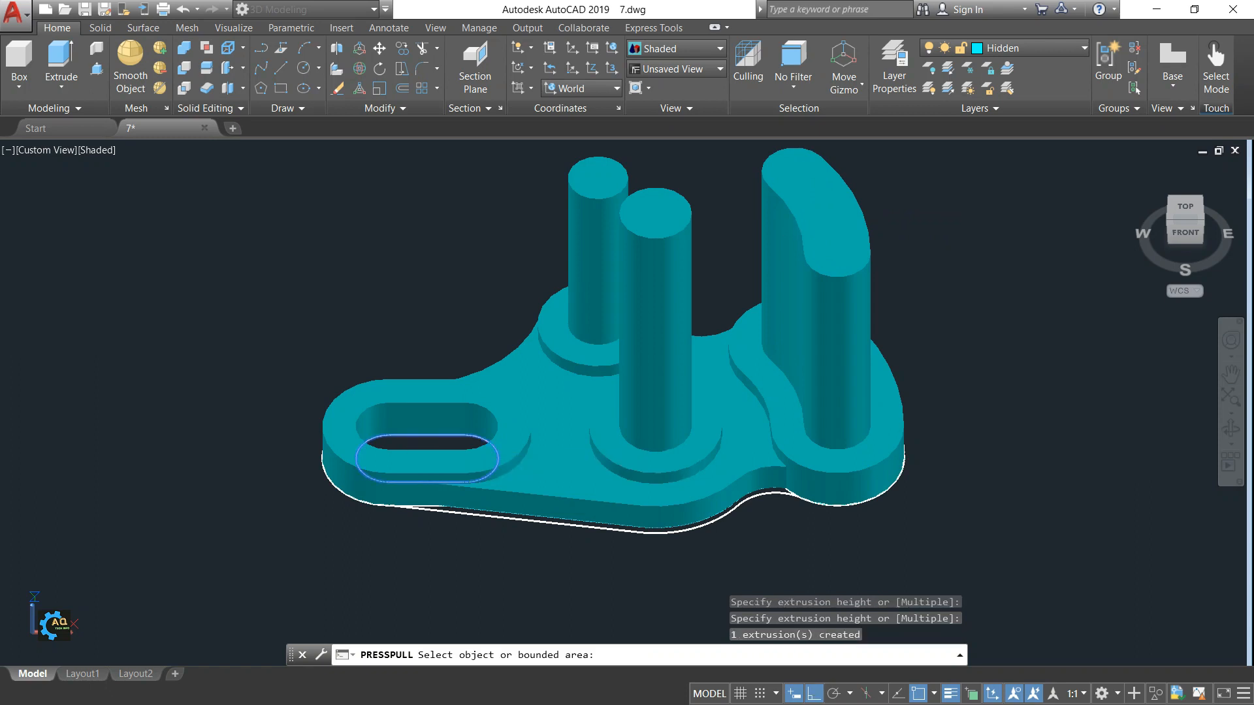
pyautogui.click(426, 450)
pyautogui.click(406, 261)
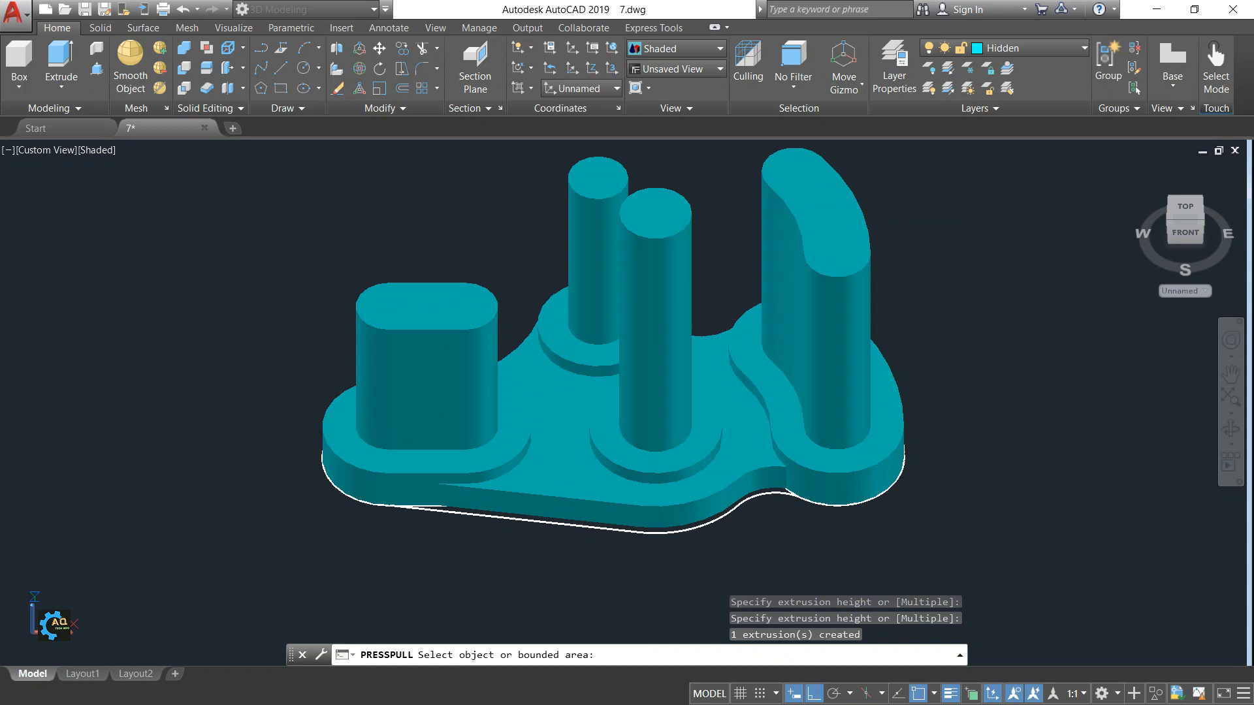
pyautogui.press('Return')
# - Set the colour of the two cylinders standing in the circular holes to Yellow
pyautogui.click(596, 193)
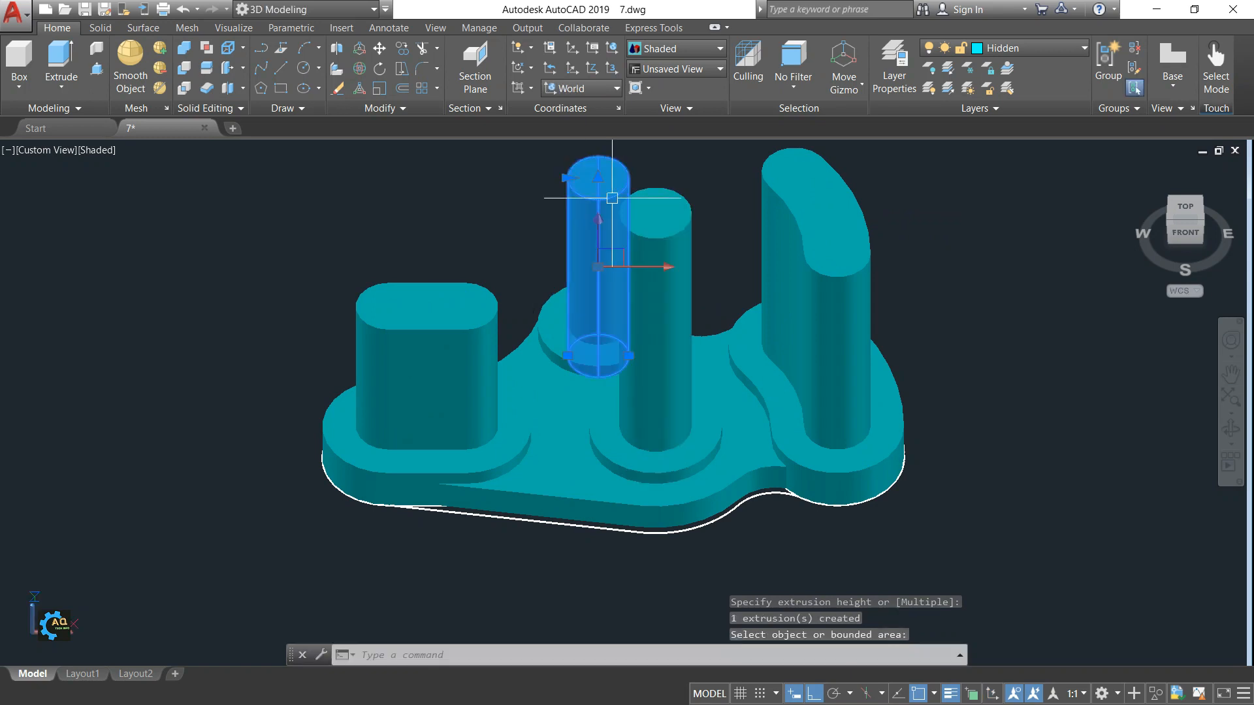
pyautogui.click(655, 307)
pyautogui.rightClick(655, 304)
pyautogui.click(703, 621)
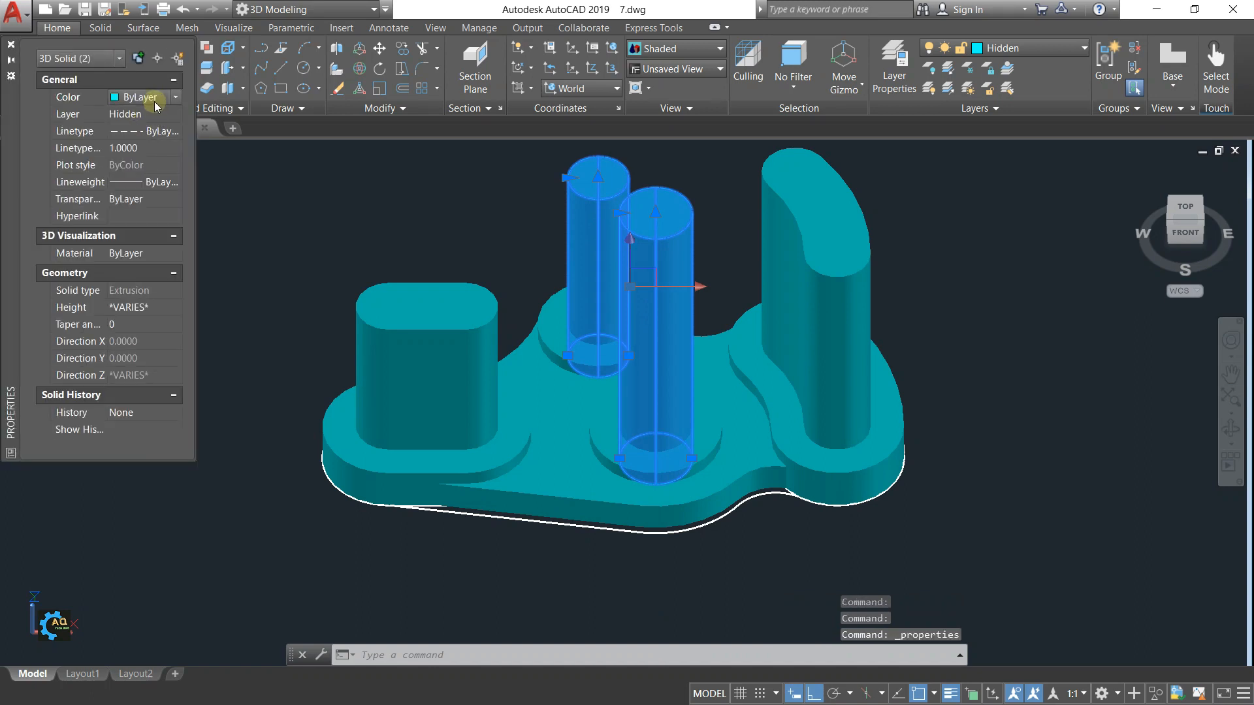
pyautogui.click(155, 103)
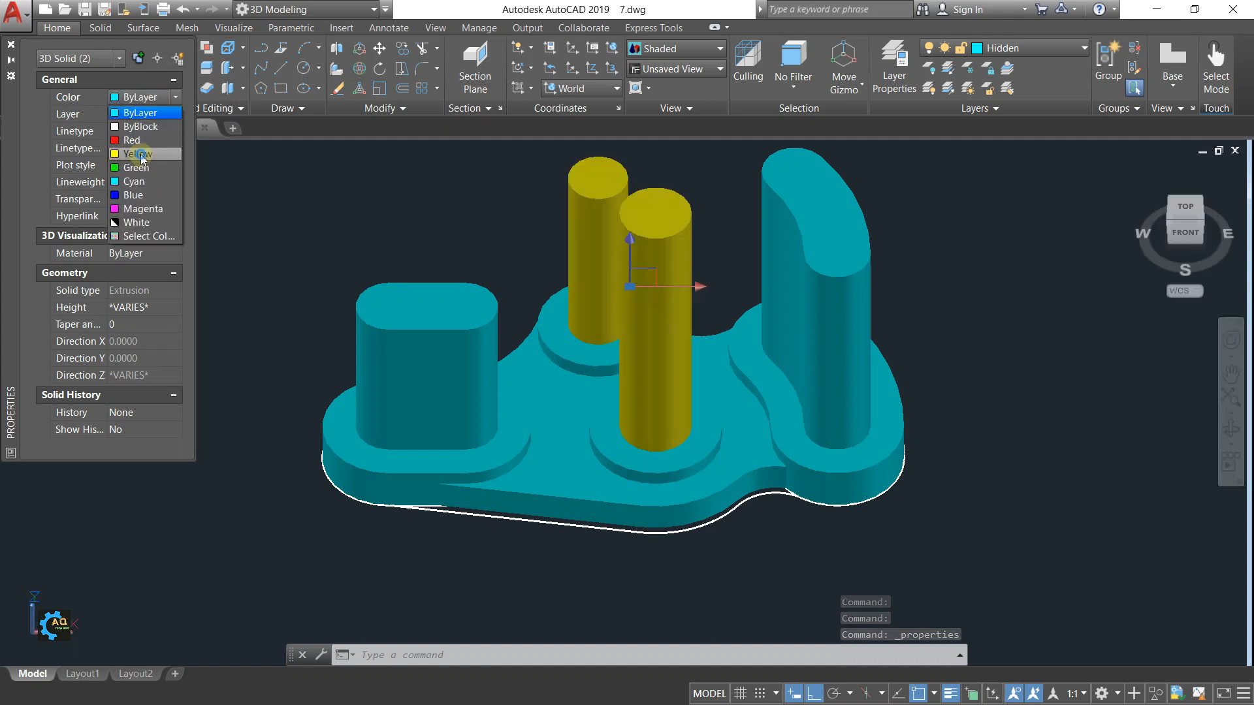
pyautogui.click(141, 156)
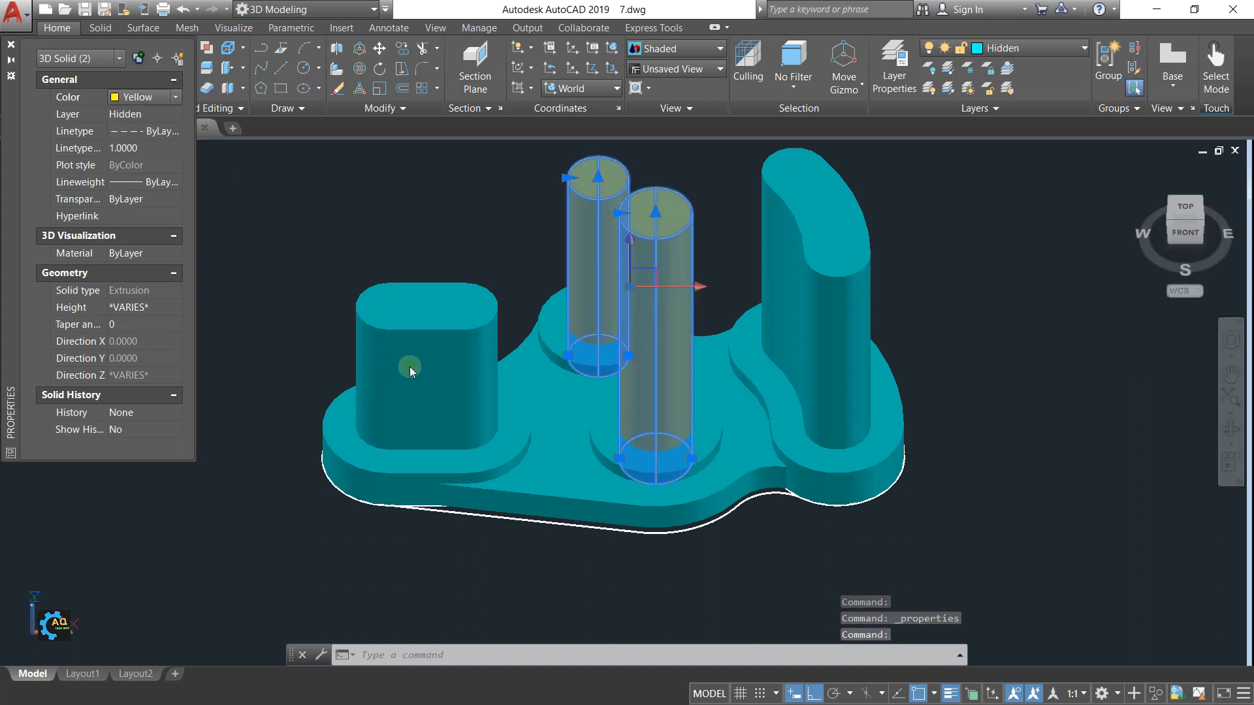
pyautogui.click(9, 46)
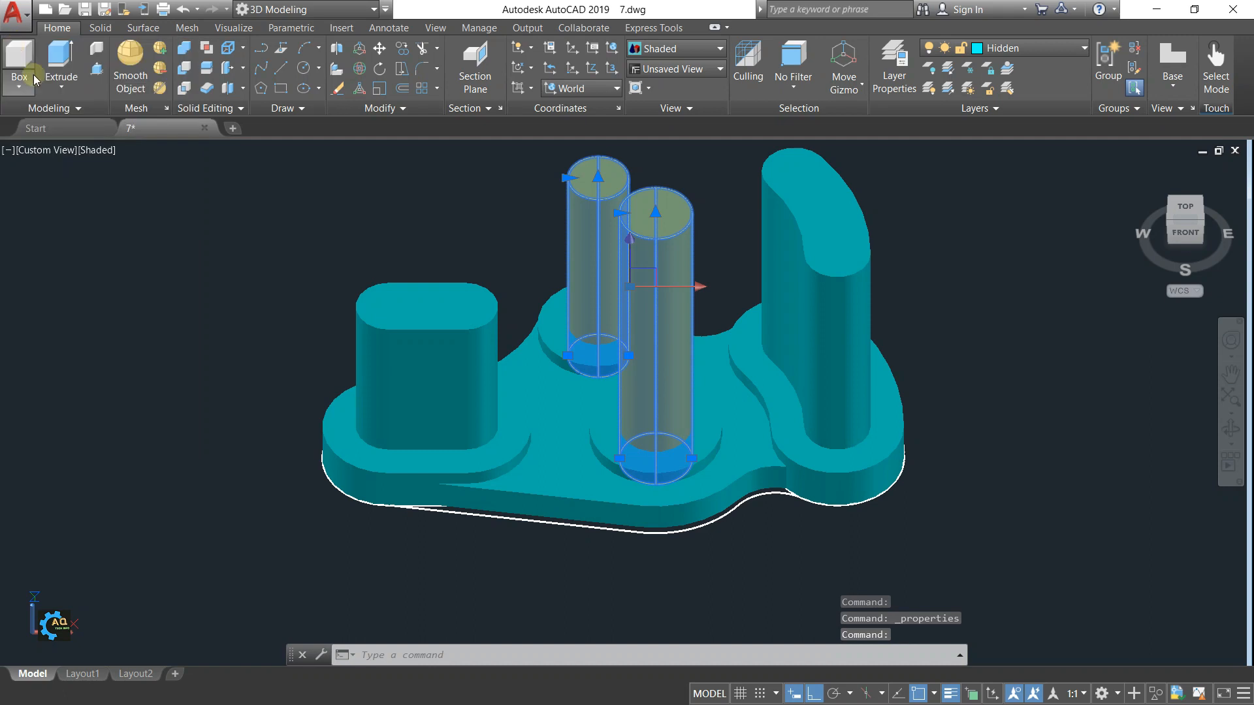
pyautogui.click(410, 375)
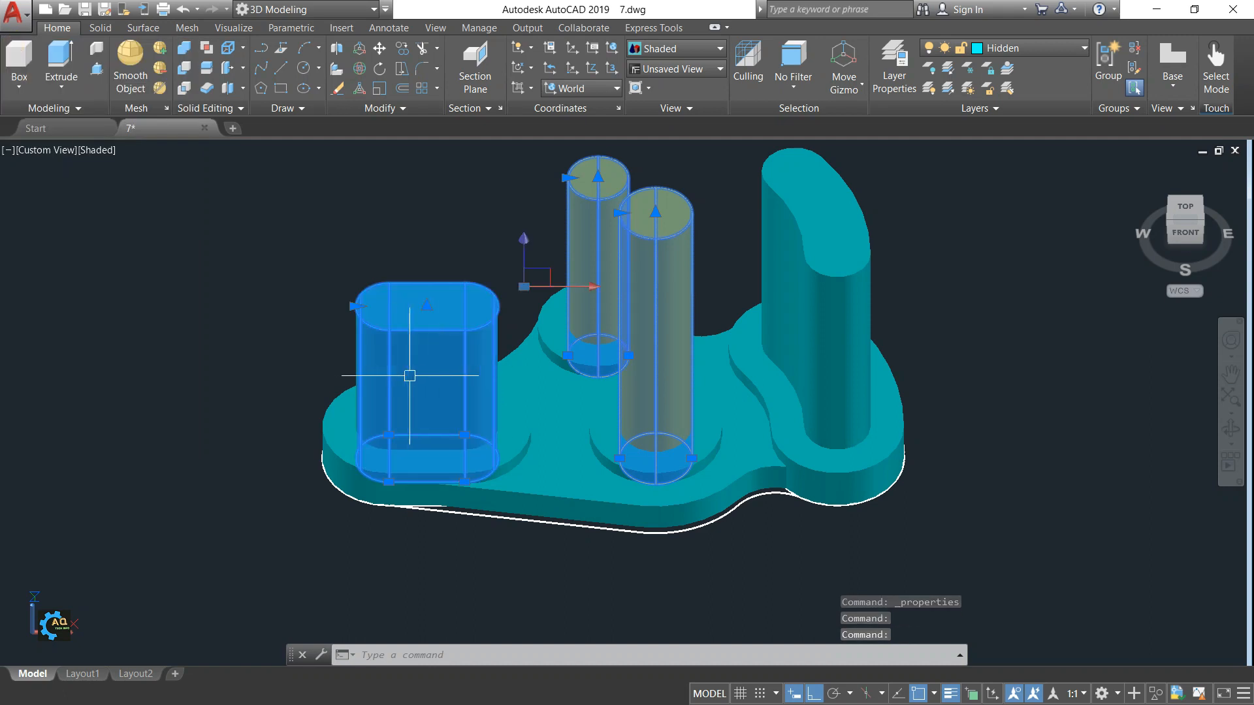
pyautogui.click(816, 320)
pyautogui.rightClick(830, 316)
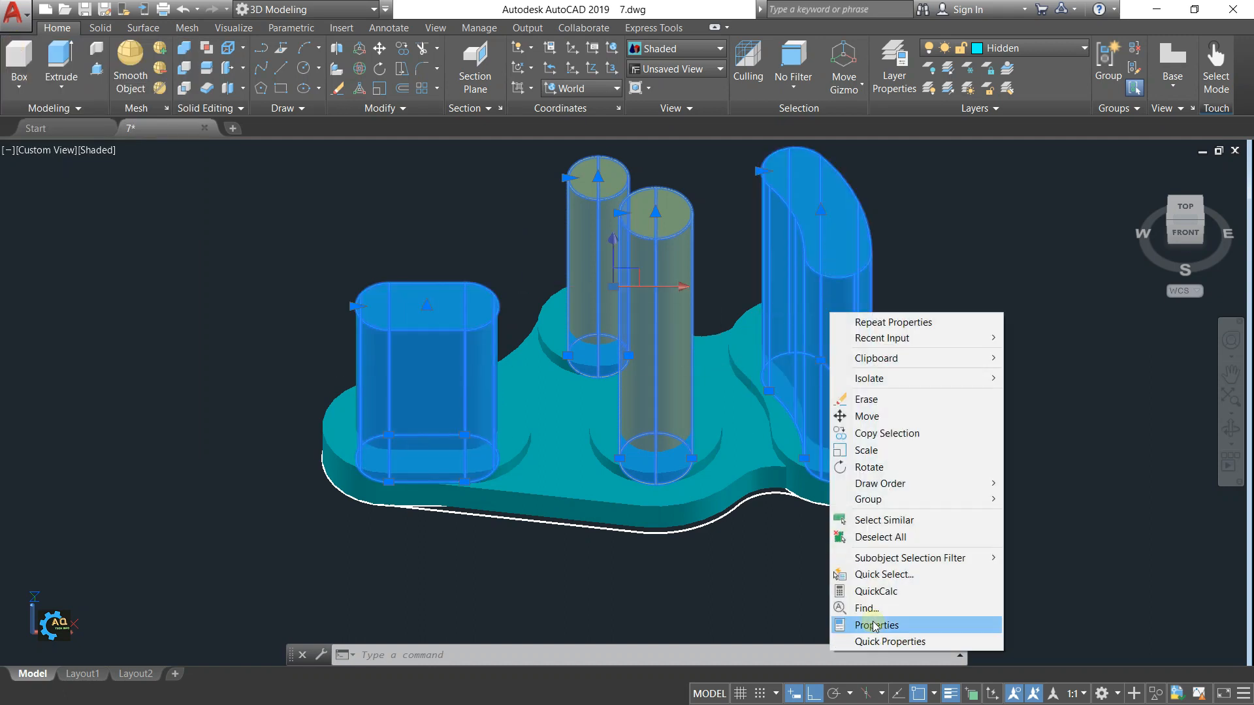
pyautogui.click(881, 620)
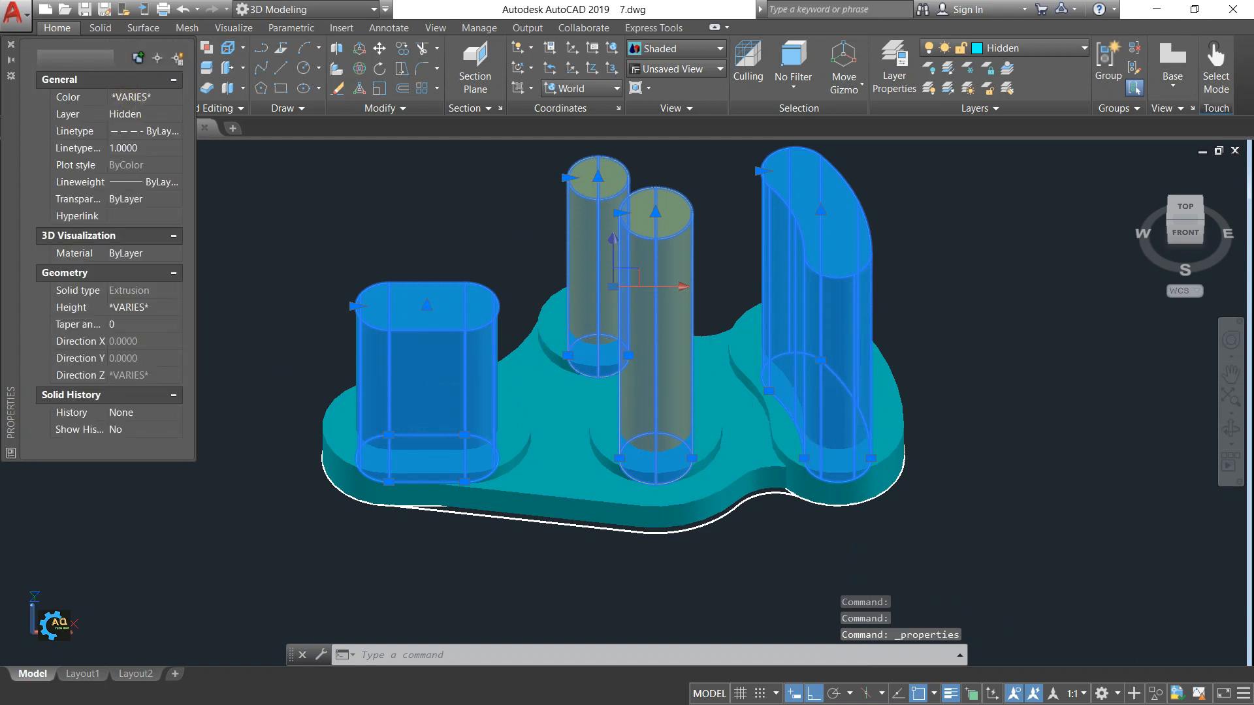
pyautogui.press('Escape')
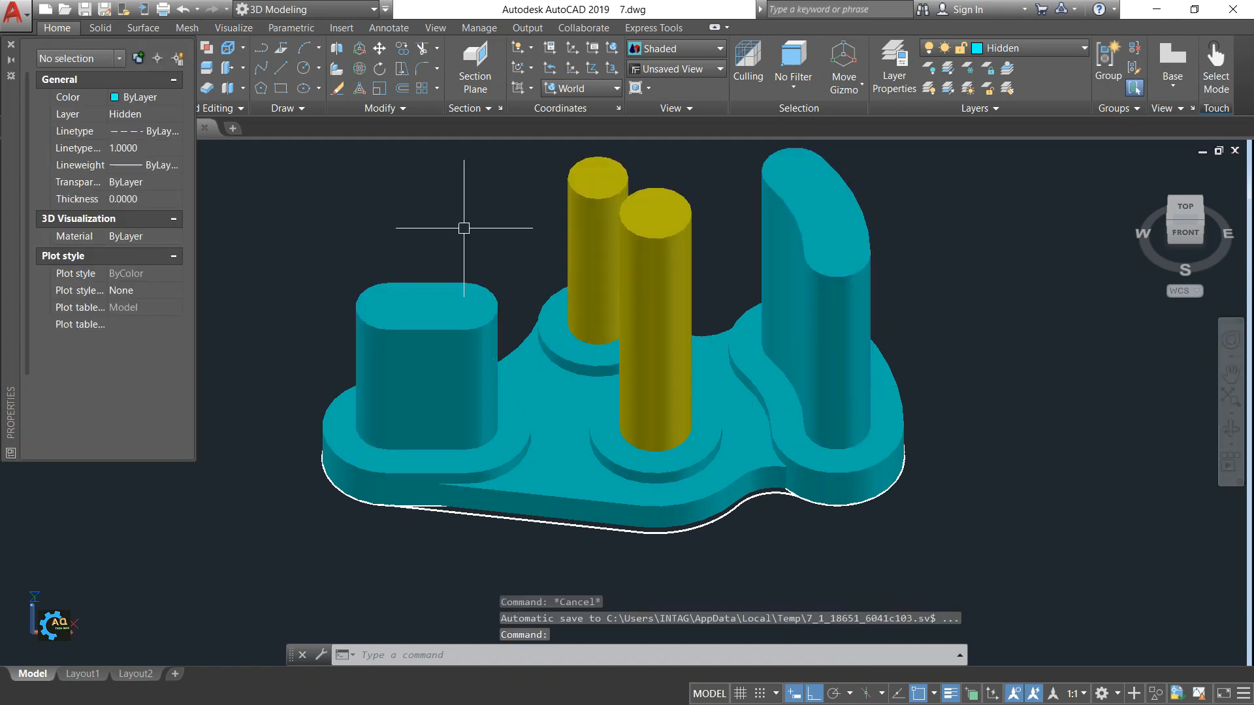
# - Set the colour of the curved slot solid and the straight slot solid to Magenta
pyautogui.click(803, 293)
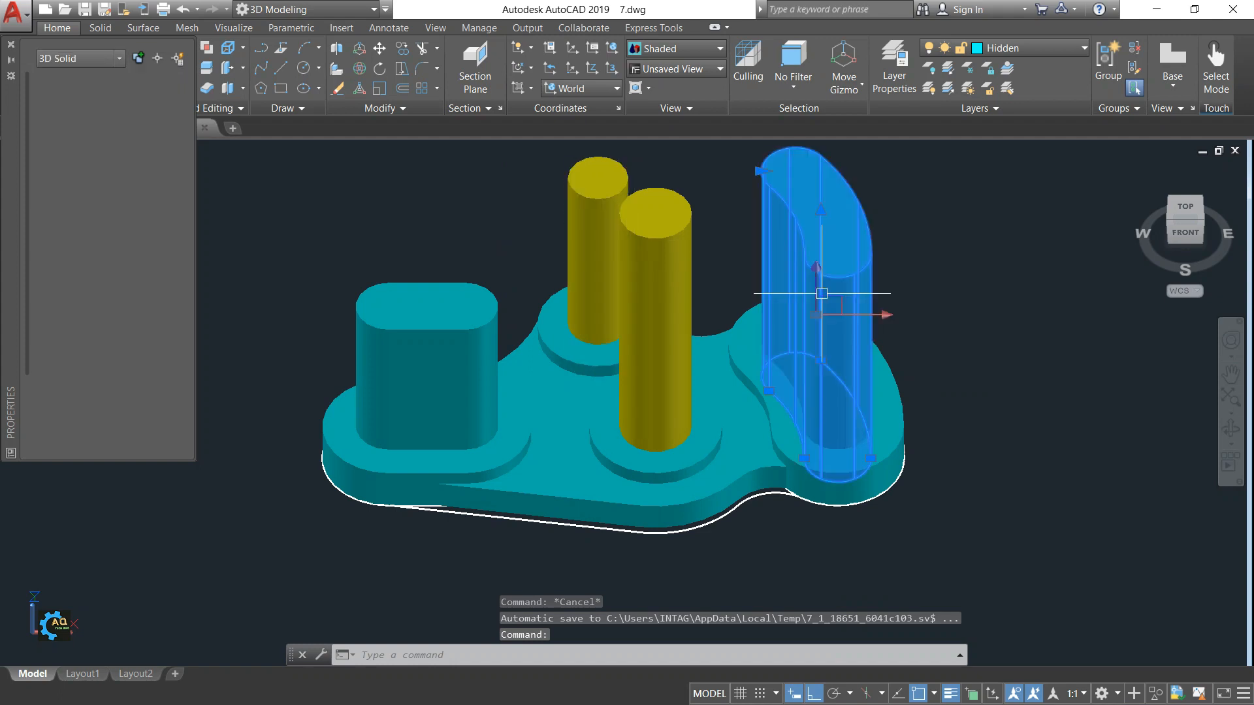
pyautogui.click(402, 330)
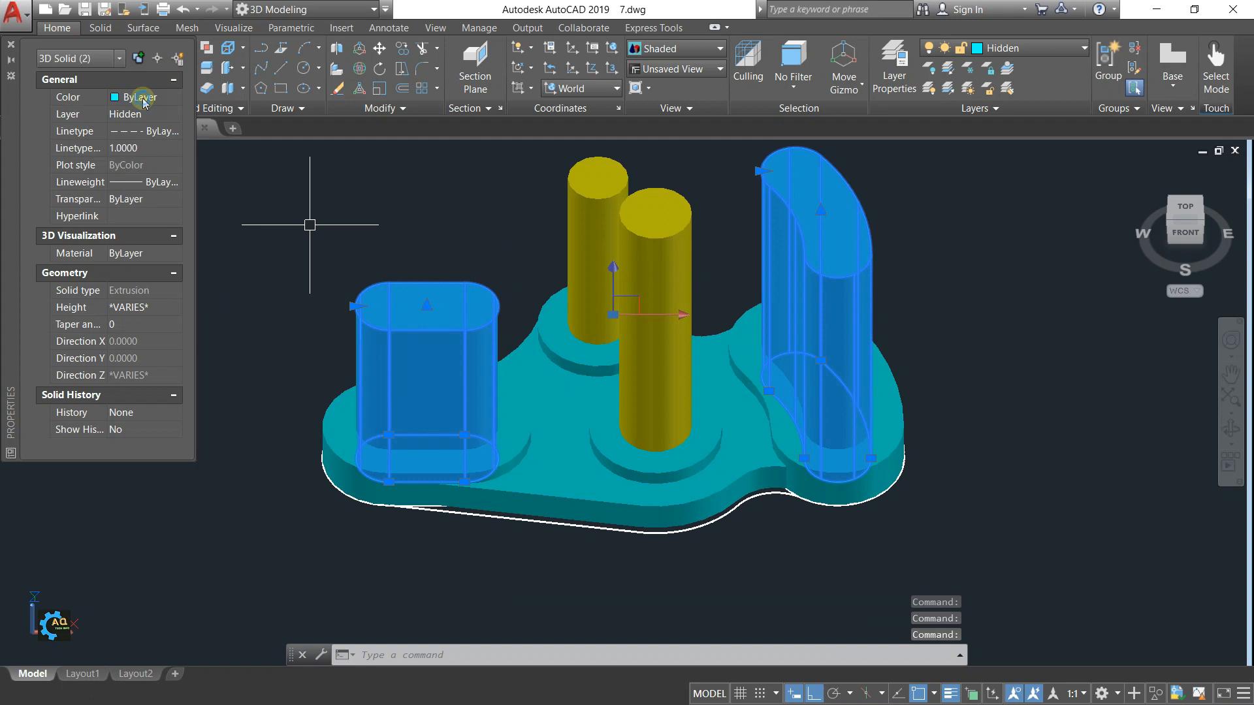
pyautogui.click(150, 98)
pyautogui.click(146, 98)
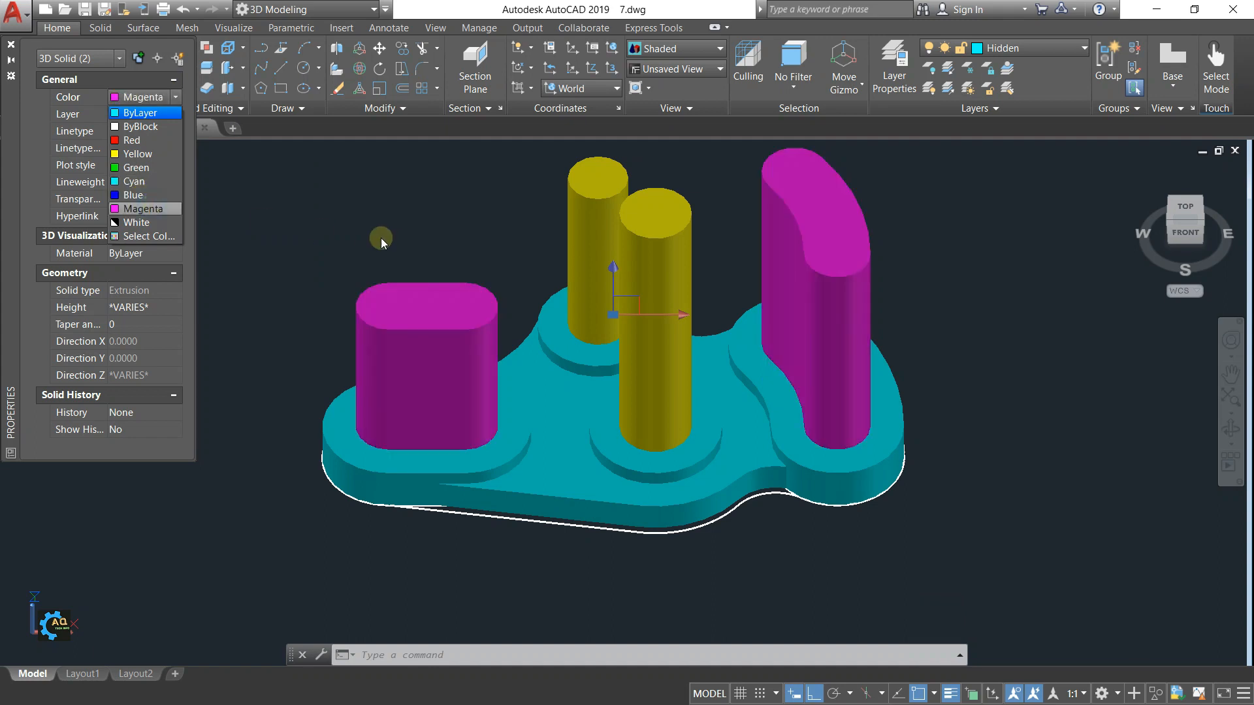
pyautogui.click(144, 208)
pyautogui.click(10, 44)
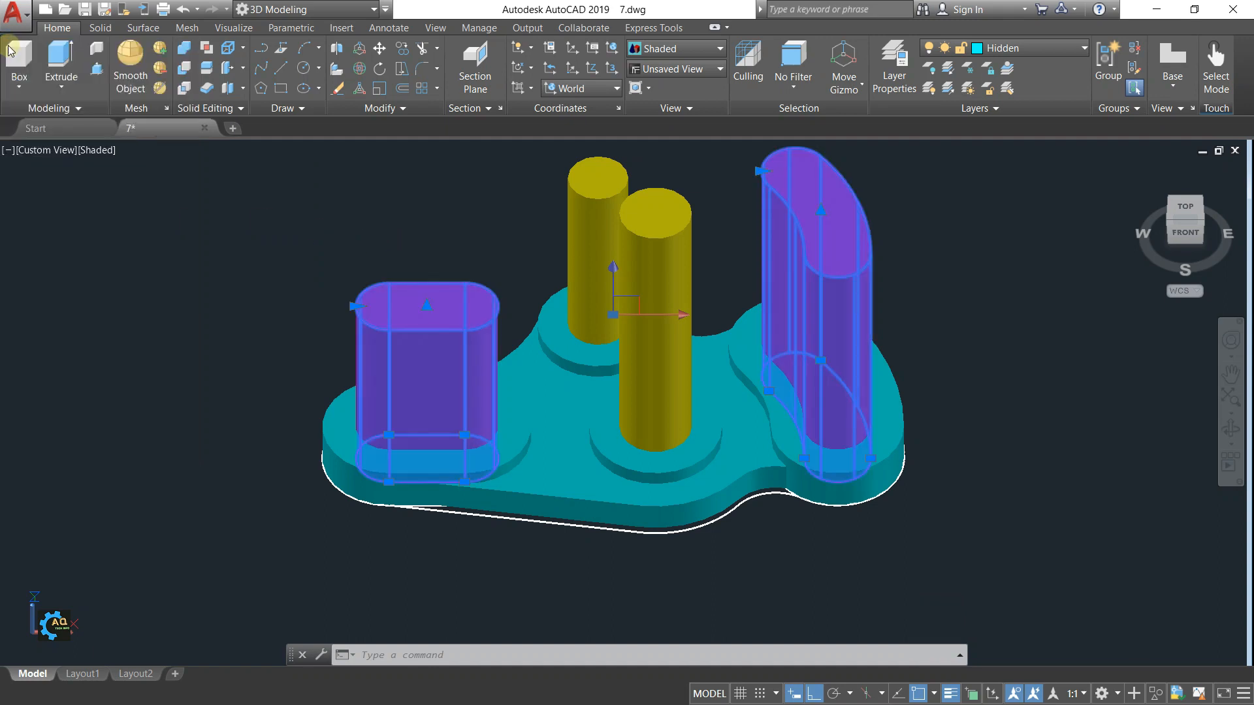
pyautogui.press('Escape')
pyautogui.write('m')
pyautogui.press('Return')
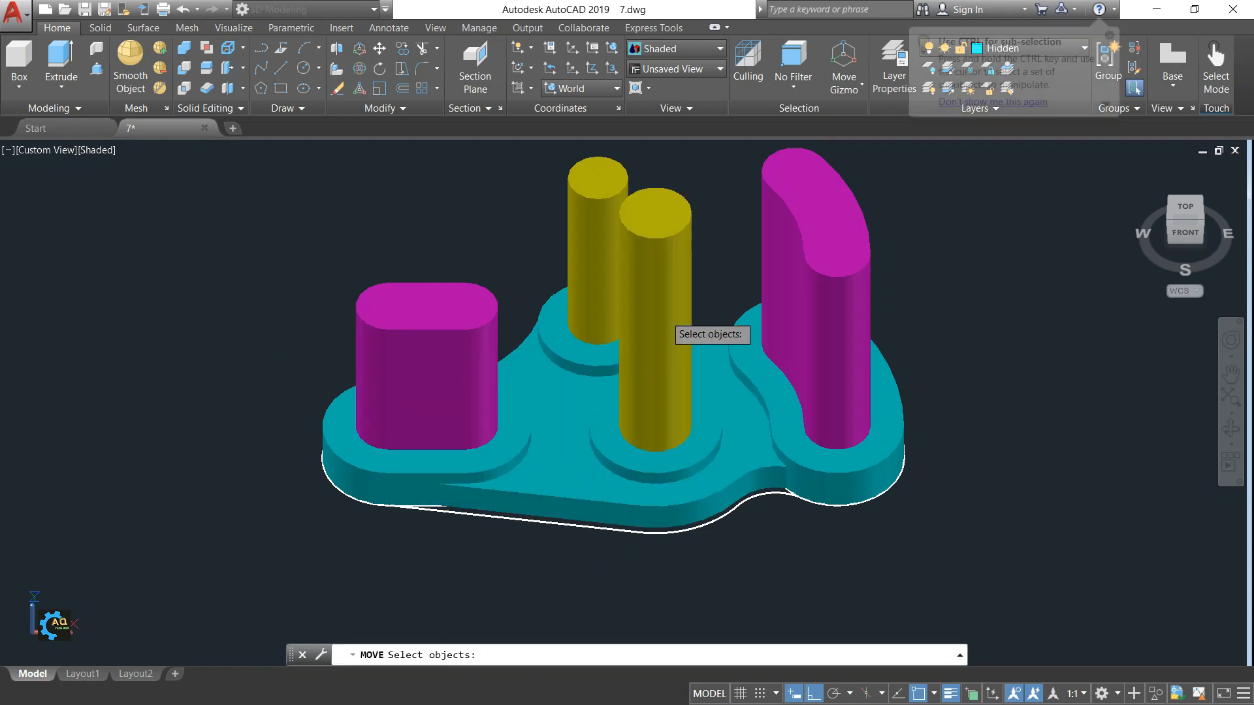
pyautogui.click(650, 330)
pyautogui.click(598, 267)
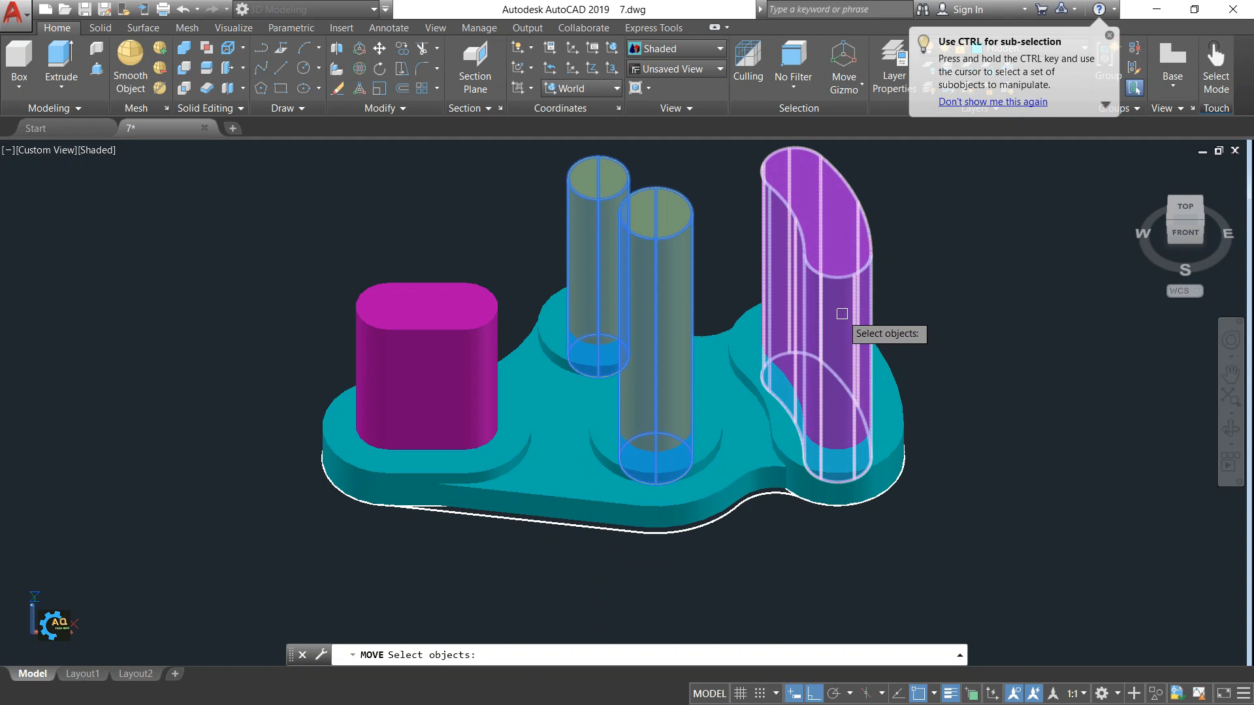
pyautogui.press('Escape')
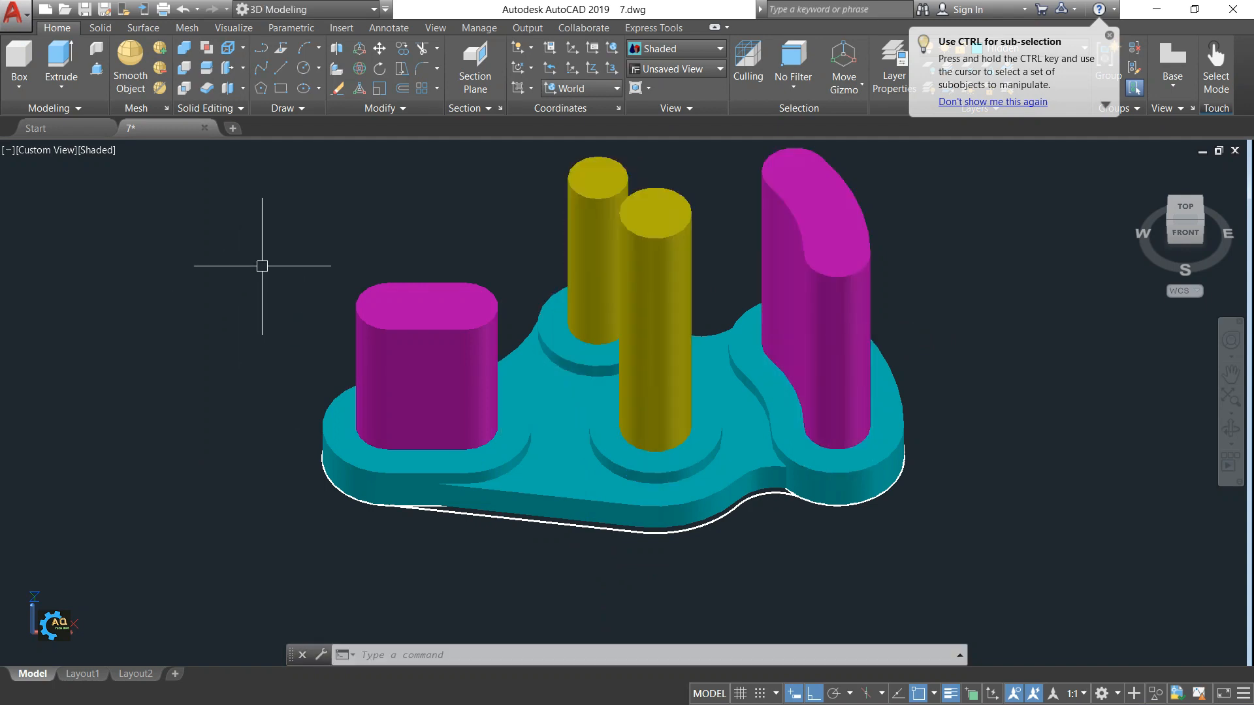
# - Subtract the two yellow cylinders and both magenta slot solids from the combined cyan web, ring and band solids
pyautogui.write('SUBTRACT')
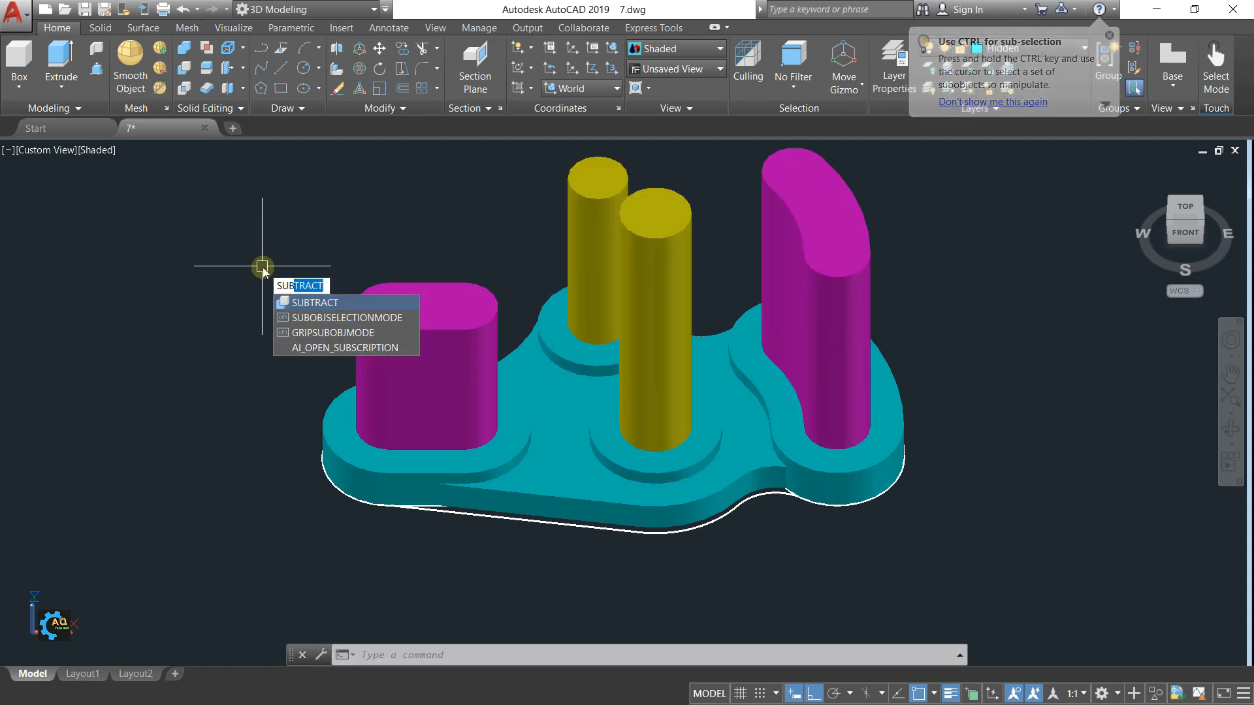
pyautogui.press('Return')
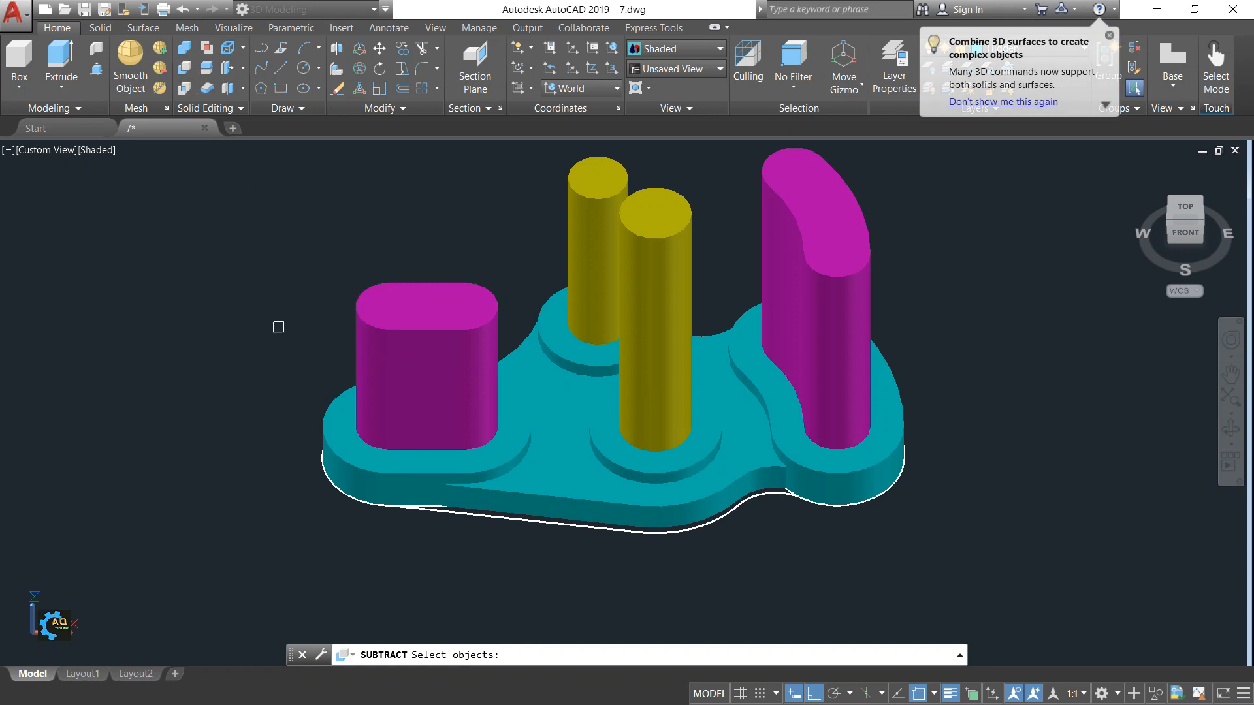
pyautogui.click(573, 463)
pyautogui.click(619, 452)
pyautogui.click(567, 347)
pyautogui.click(474, 459)
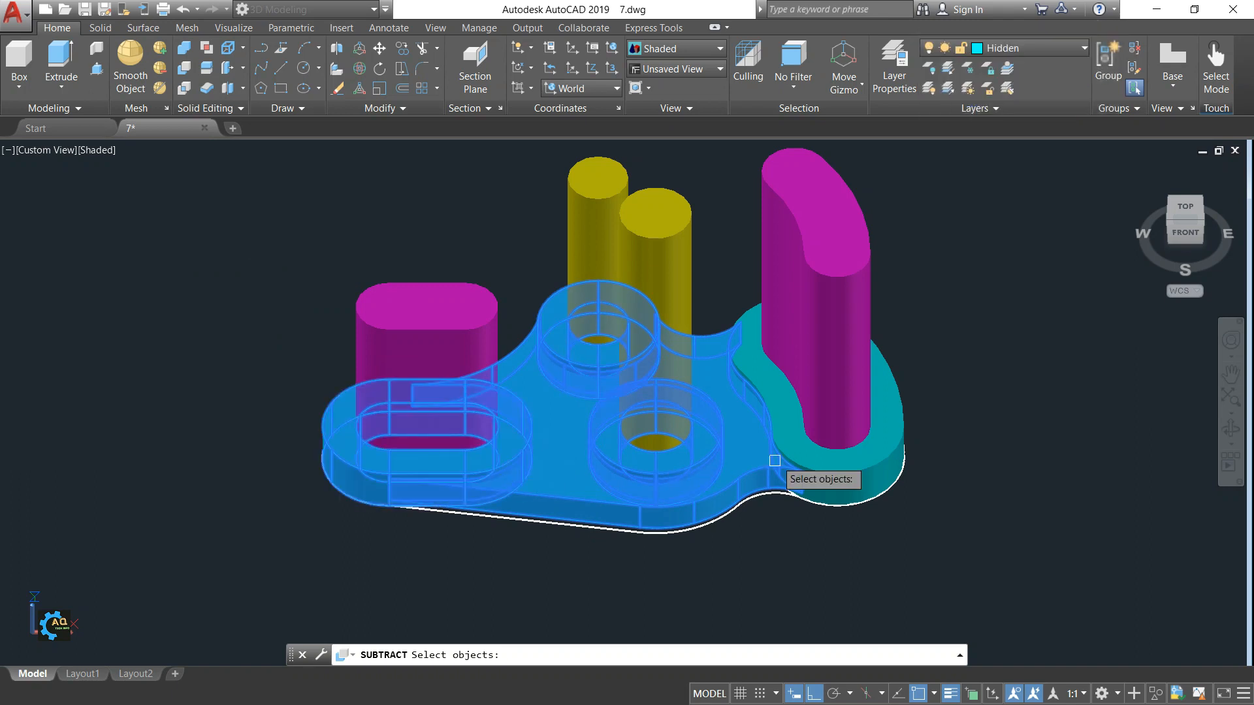
pyautogui.click(790, 439)
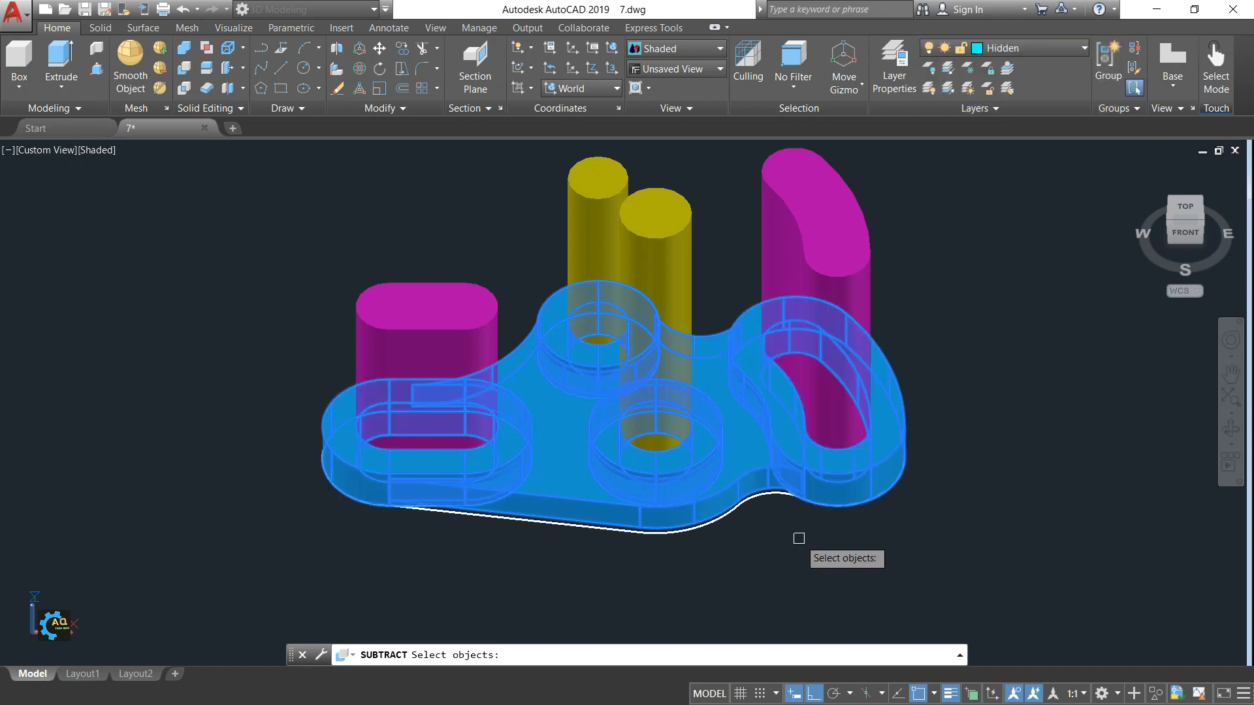
pyautogui.press('Return')
pyautogui.click(817, 254)
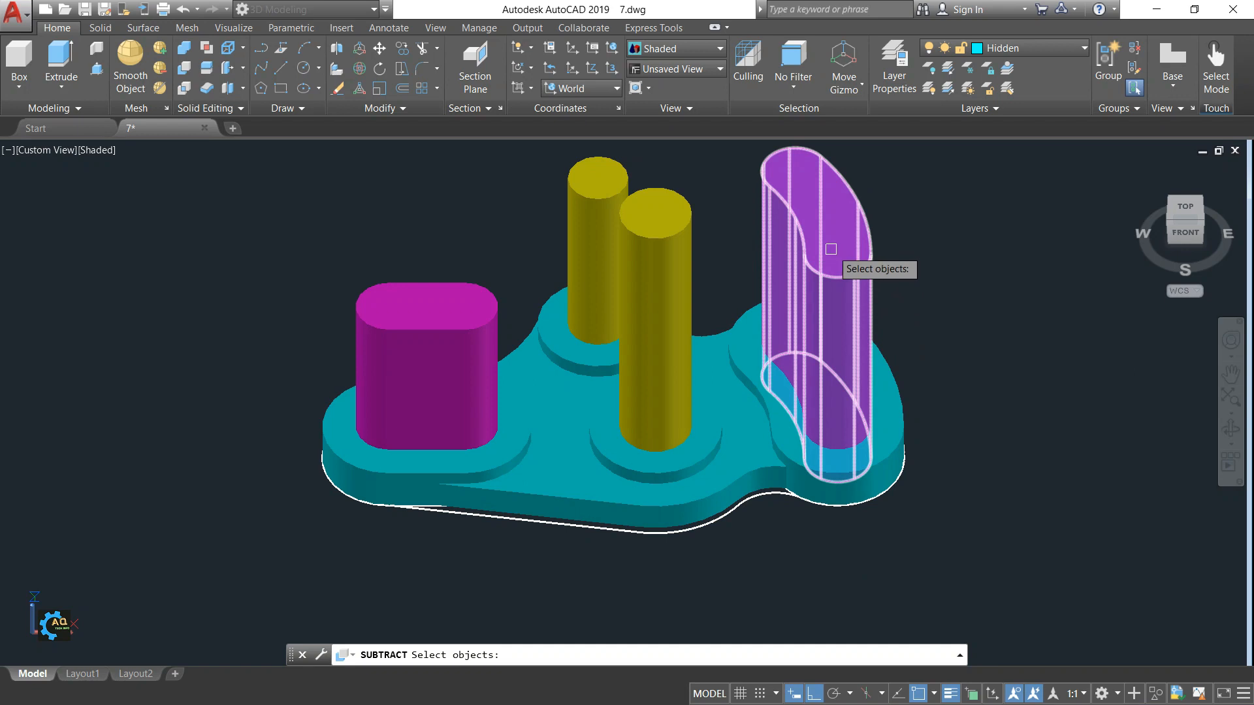
pyautogui.click(669, 251)
pyautogui.click(590, 224)
pyautogui.click(475, 319)
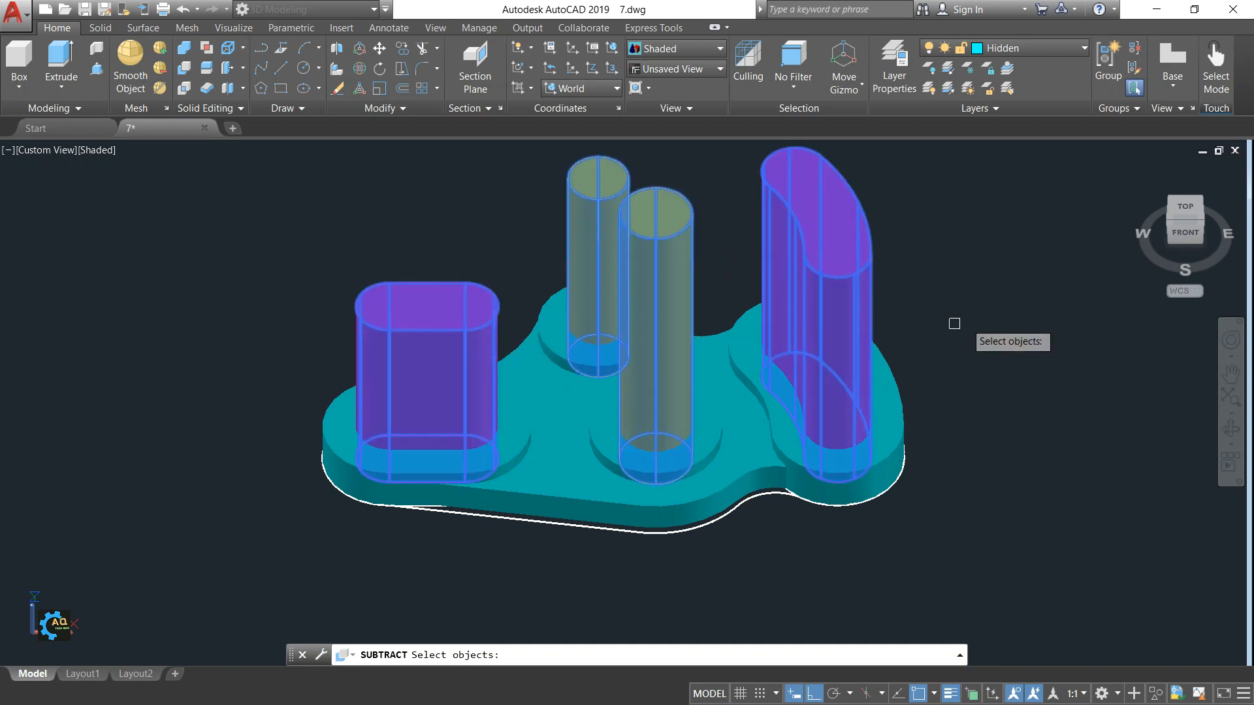
pyautogui.press('Return')
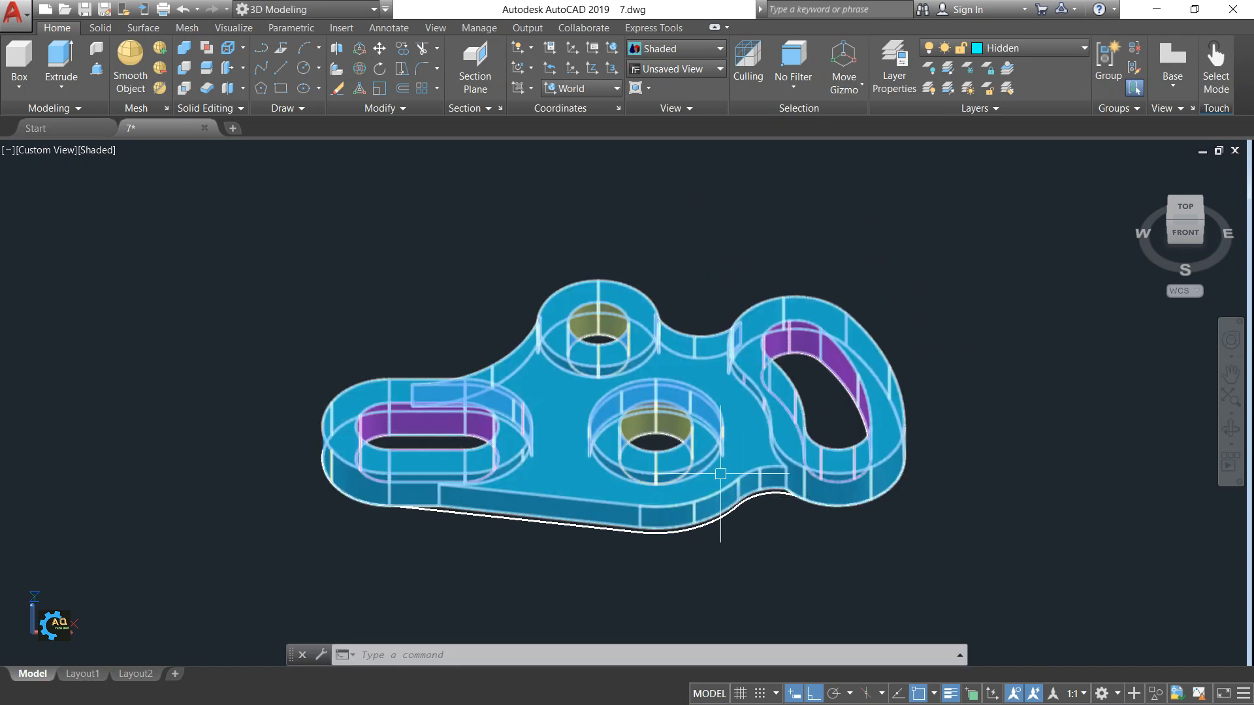
# - Examine the plate's cut holes and slots close up and from a rotated angle
pyautogui.moveTo(1017, 455); pyautogui.dragTo(898, 416, button='middle')
pyautogui.scroll(-1, 898, 415)
pyautogui.scroll(2, 650, 425)
pyautogui.press('F10')
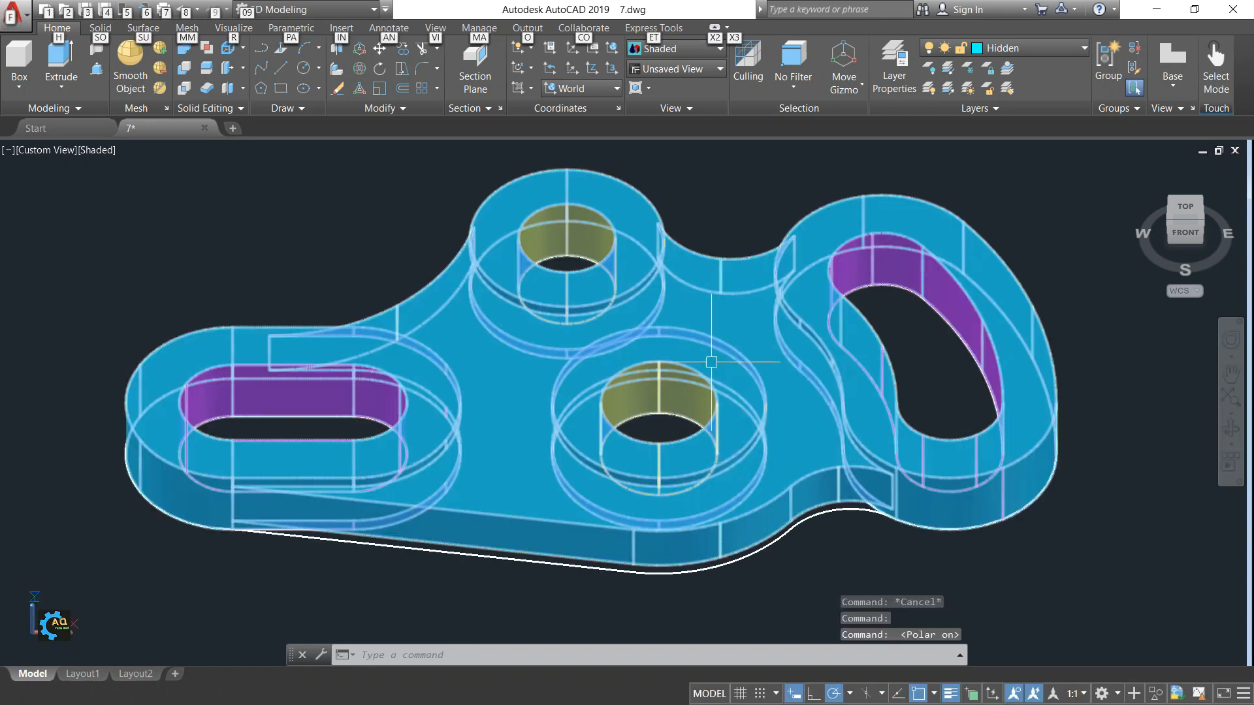
pyautogui.click(813, 695)
pyautogui.keyDown('shift'); pyautogui.moveTo(905, 385); pyautogui.dragTo(840, 359, button='middle'); pyautogui.keyUp('shift')
pyautogui.scroll(-2, 951, 335)
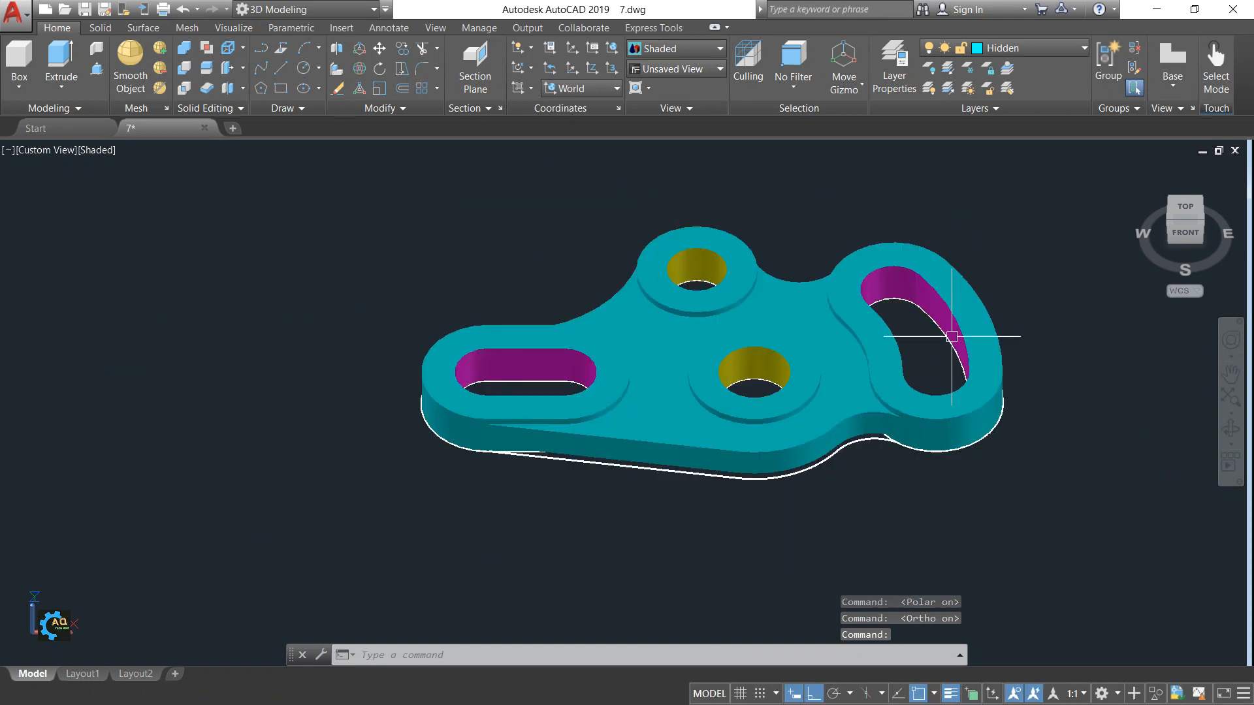
pyautogui.keyDown('shift'); pyautogui.moveTo(1026, 422); pyautogui.dragTo(999, 445, button='middle'); pyautogui.keyUp('shift')
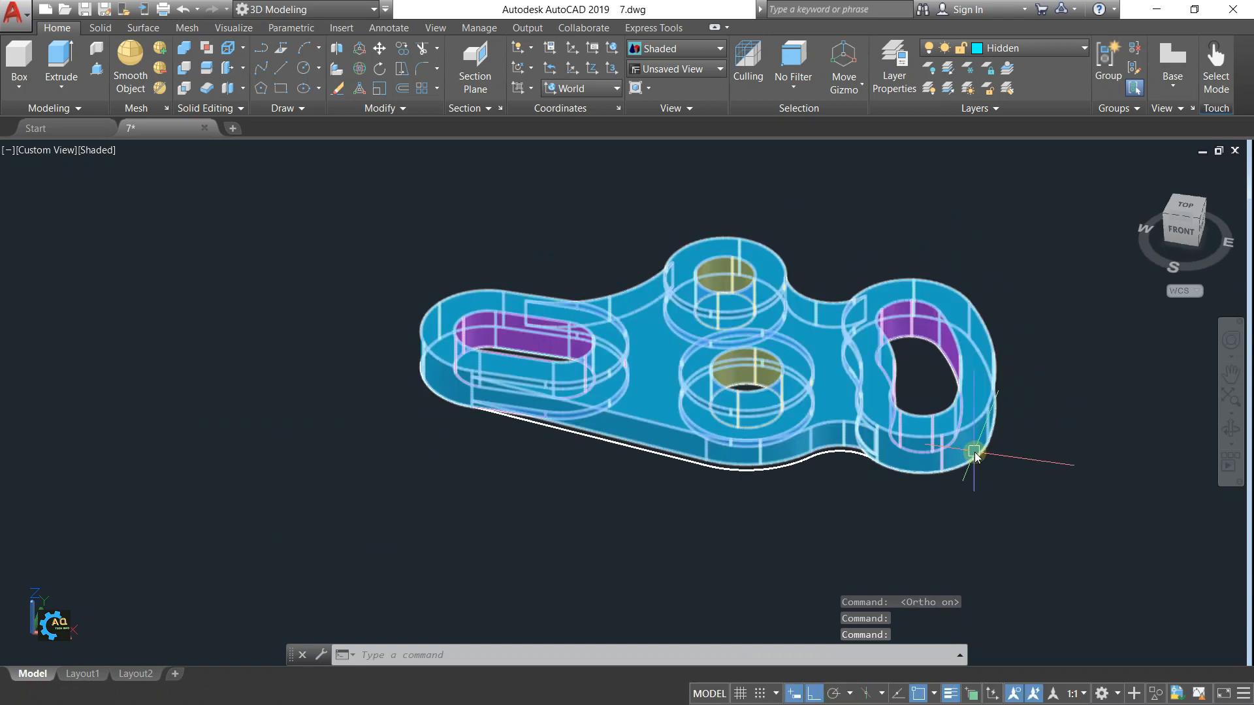
# - Move the finished plate solid sideways, clear of the 2D outline lying beneath it
pyautogui.write('m')
pyautogui.press('Return')
pyautogui.click(877, 441)
pyautogui.press('Return')
pyautogui.click(380, 467)
pyautogui.moveTo(857, 513); pyautogui.dragTo(610, 506, button='middle')
pyautogui.click(725, 494)
pyautogui.press('Escape')
# - Erase the leftover 2D outline beside the plate, including the remaining white arc
pyautogui.click(717, 248)
pyautogui.click(57, 468)
pyautogui.press('Delete')
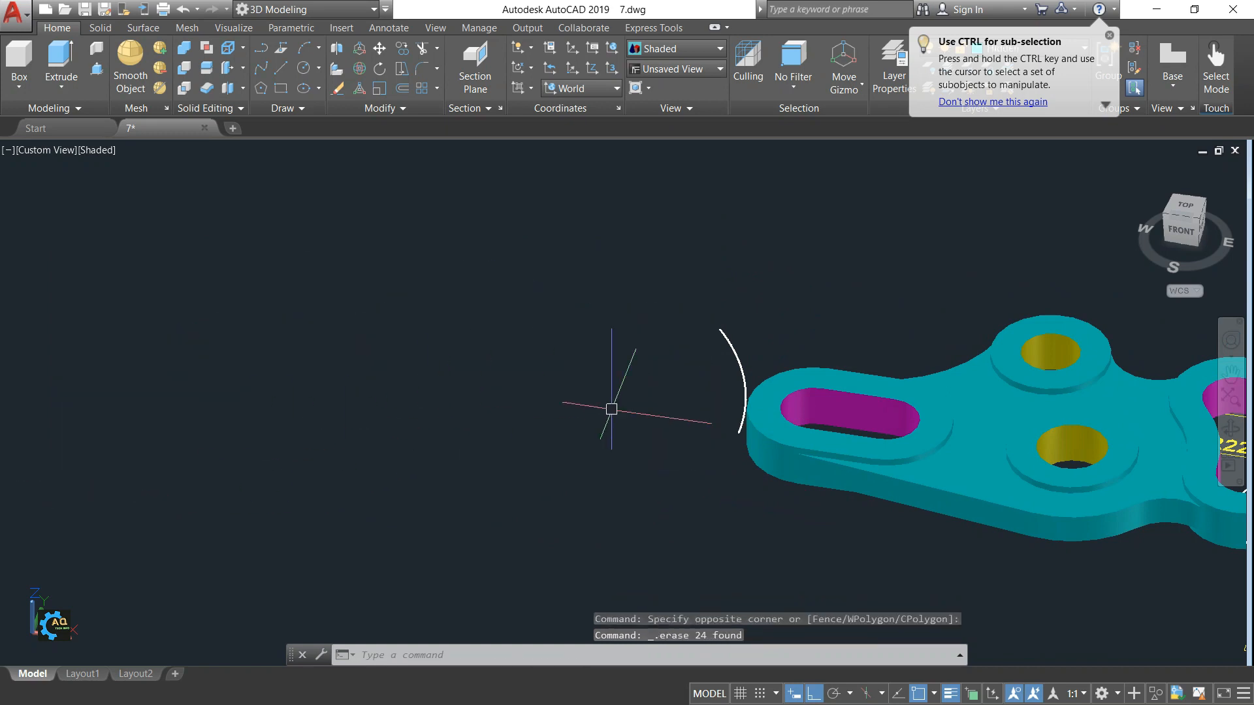
pyautogui.click(741, 361)
pyautogui.press('Delete')
# - Move the plate solid back along the X direction, away from the dimensioned 2D drawing
pyautogui.write('m')
pyautogui.press('Return')
pyautogui.click(879, 455)
pyautogui.press('Return')
pyautogui.click(801, 487)
pyautogui.click(498, 470)
pyautogui.press('Escape')
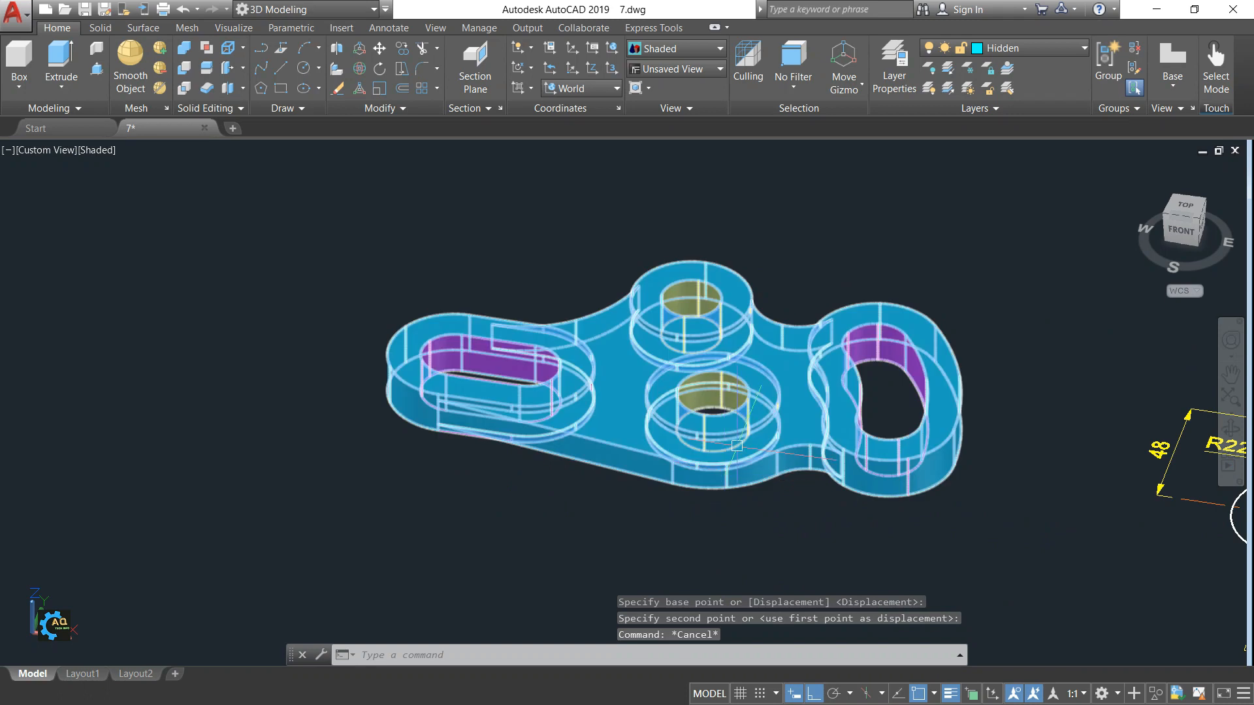
# - Compare the finished plate solid with the dimensioned 2D drawing in the tilted front and top views
pyautogui.scroll(2, 713, 486)
pyautogui.keyDown('shift'); pyautogui.moveTo(713, 486); pyautogui.dragTo(783, 432, button='middle'); pyautogui.keyUp('shift')
pyautogui.click(1182, 218)
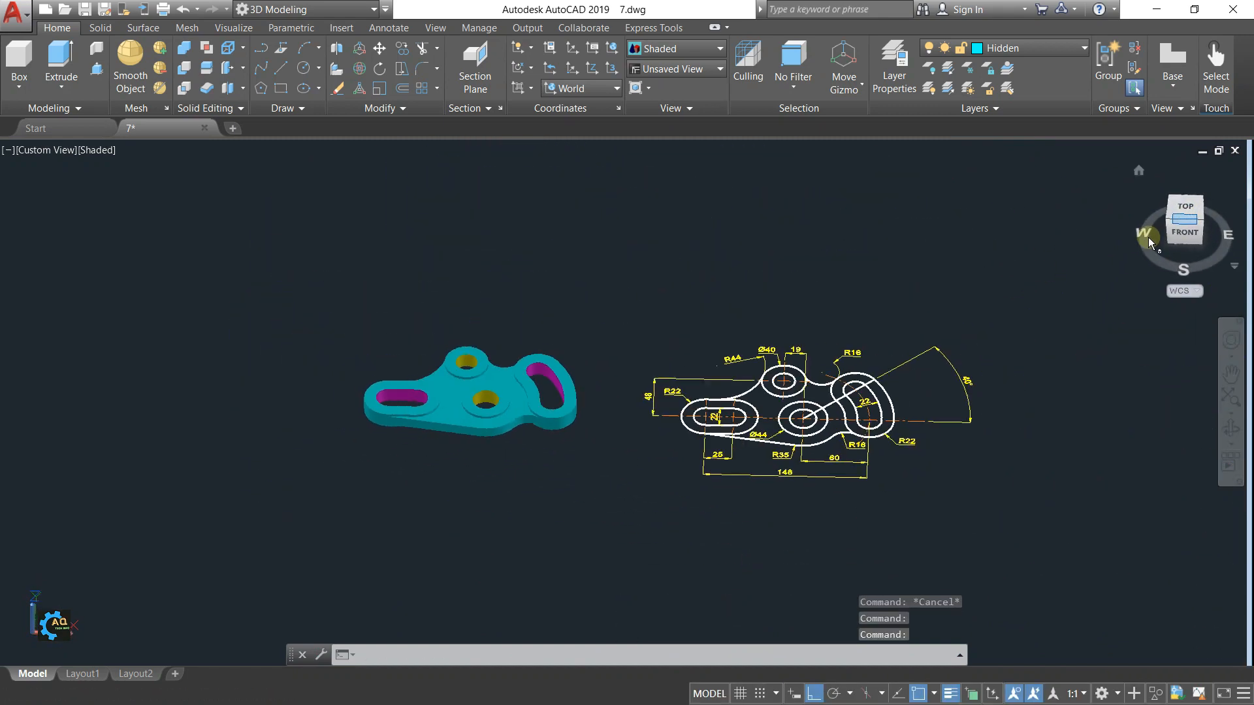
pyautogui.click(1192, 206)
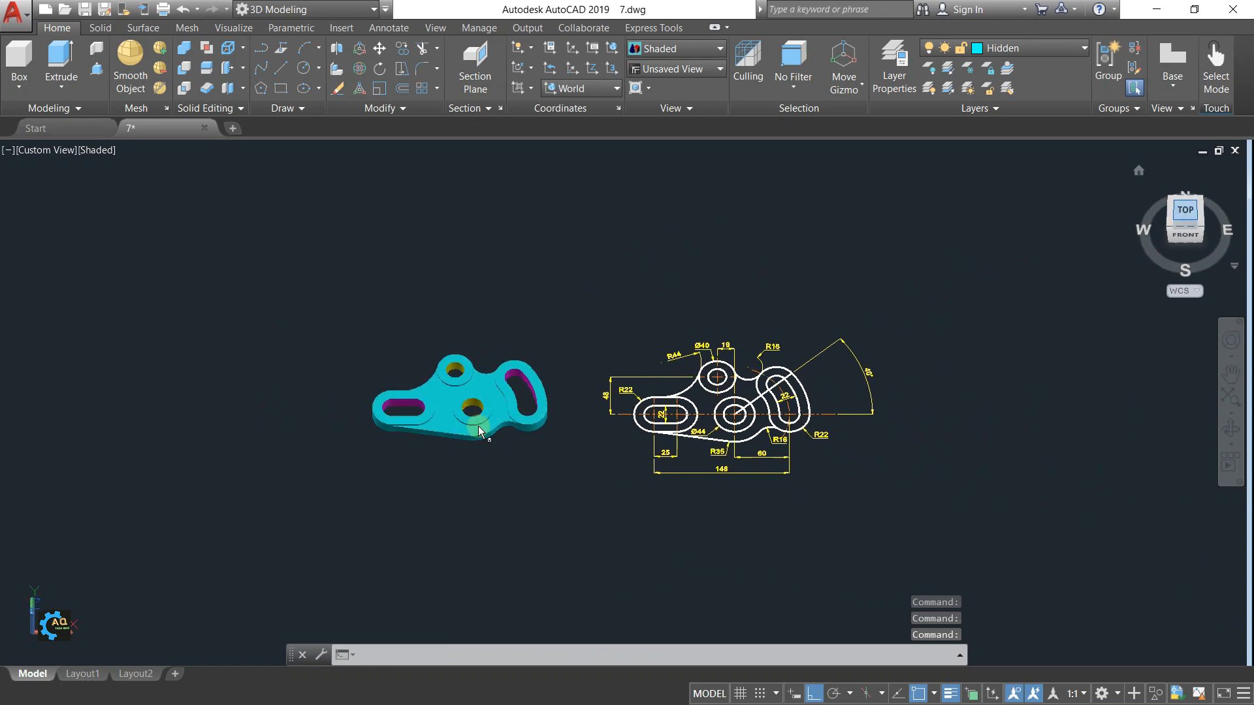
pyautogui.scroll(3, 430, 413)
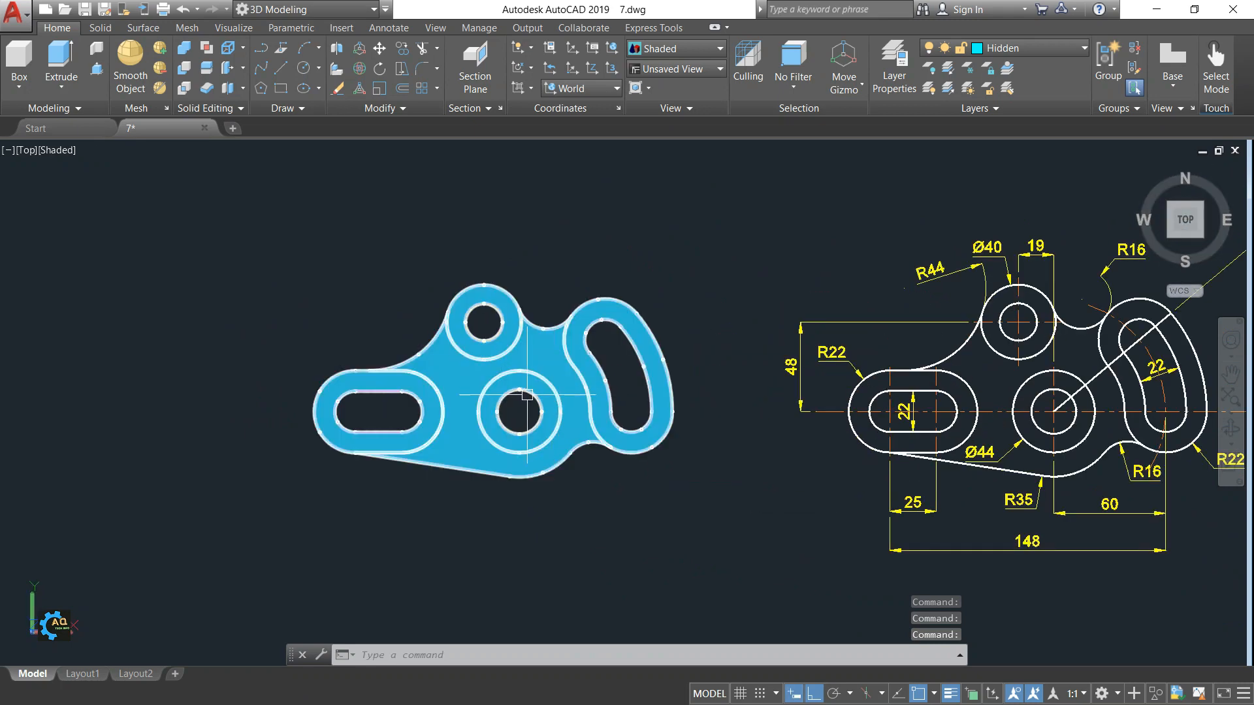
pyautogui.press('Escape')
pyautogui.click(1188, 237)
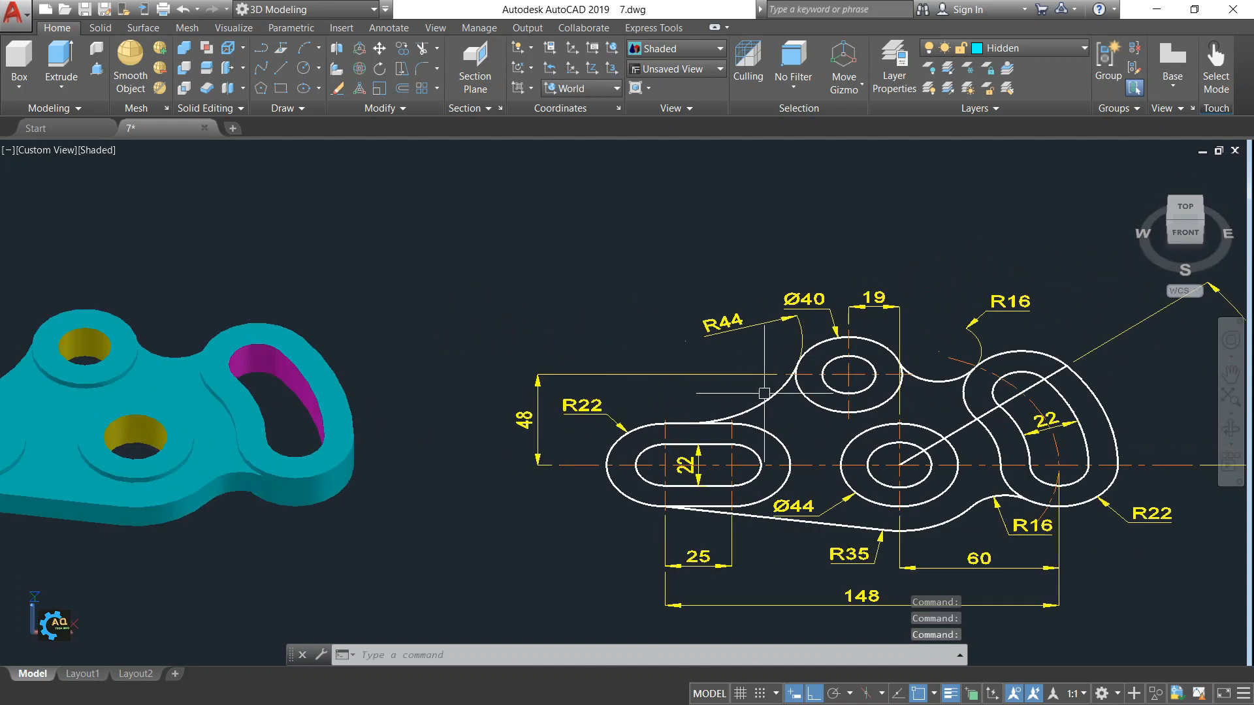
pyautogui.moveTo(420, 411)
pyautogui.mouseDown(button='middle')
pyautogui.moveTo(660, 400)
pyautogui.moveTo(535, 378)
pyautogui.mouseUp(button='middle')
pyautogui.press('Escape')
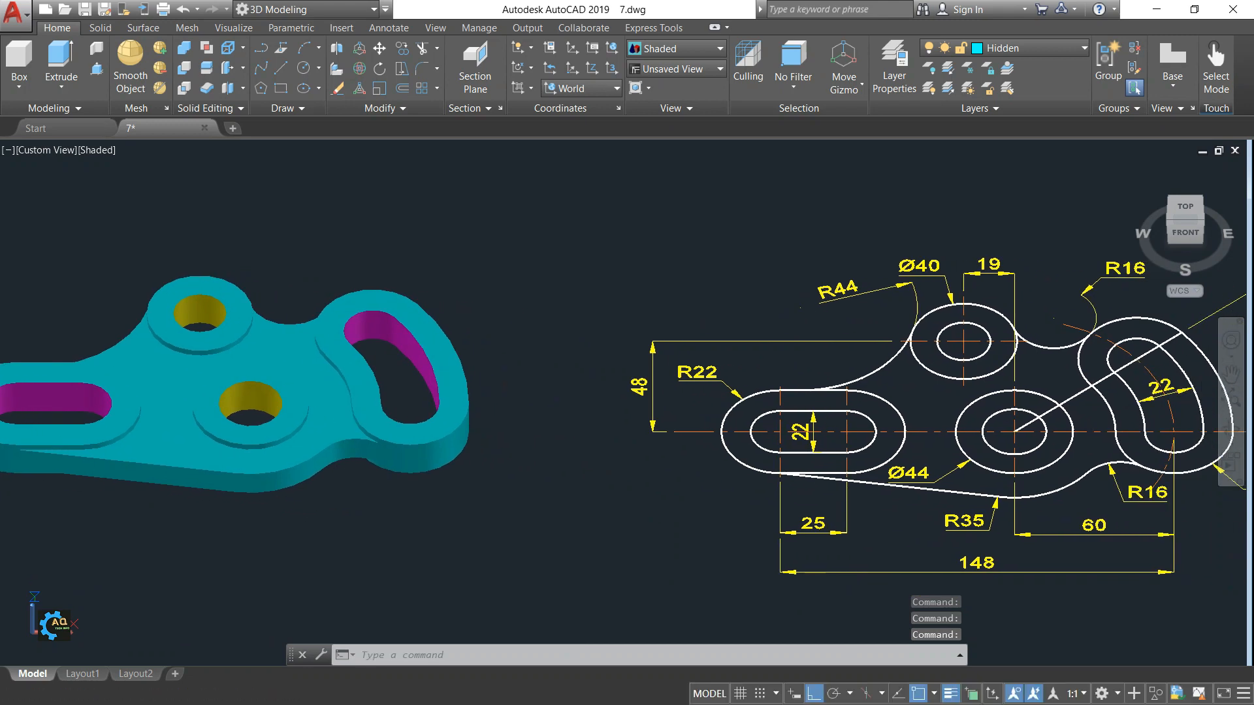
pyautogui.moveTo(1017, 344); pyautogui.dragTo(896, 370, button='middle')
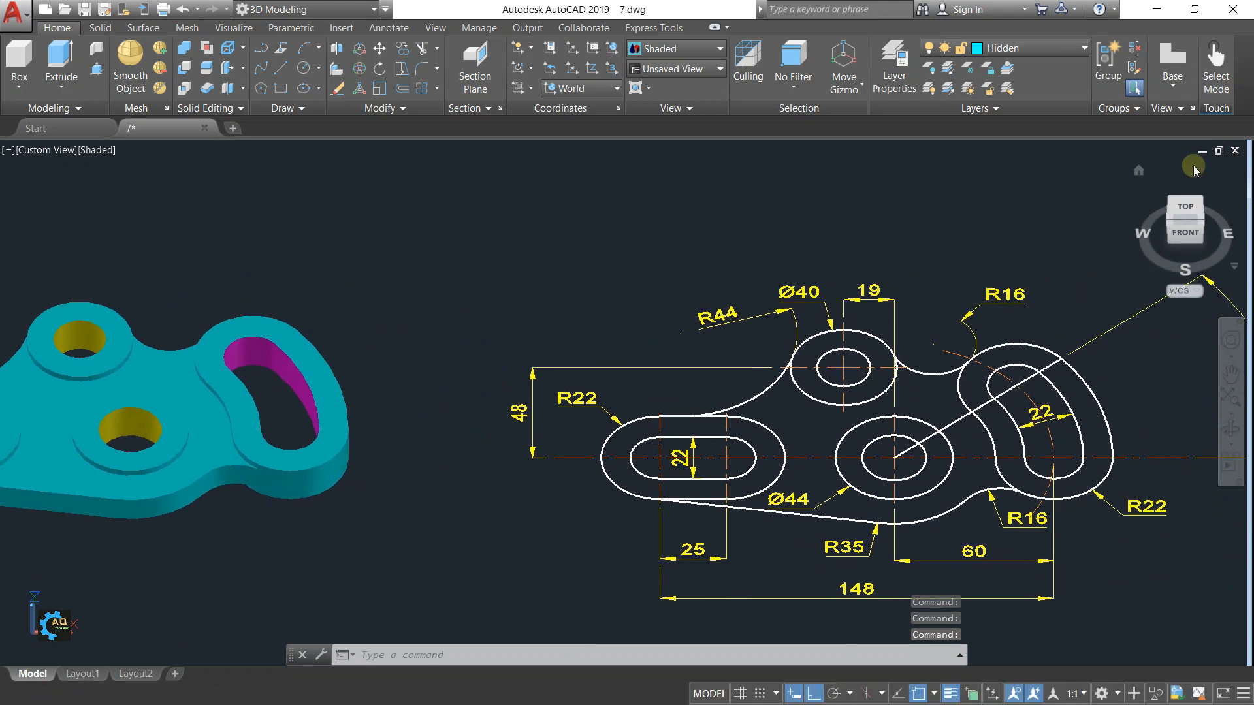
pyautogui.click(1188, 208)
pyautogui.click(432, 400)
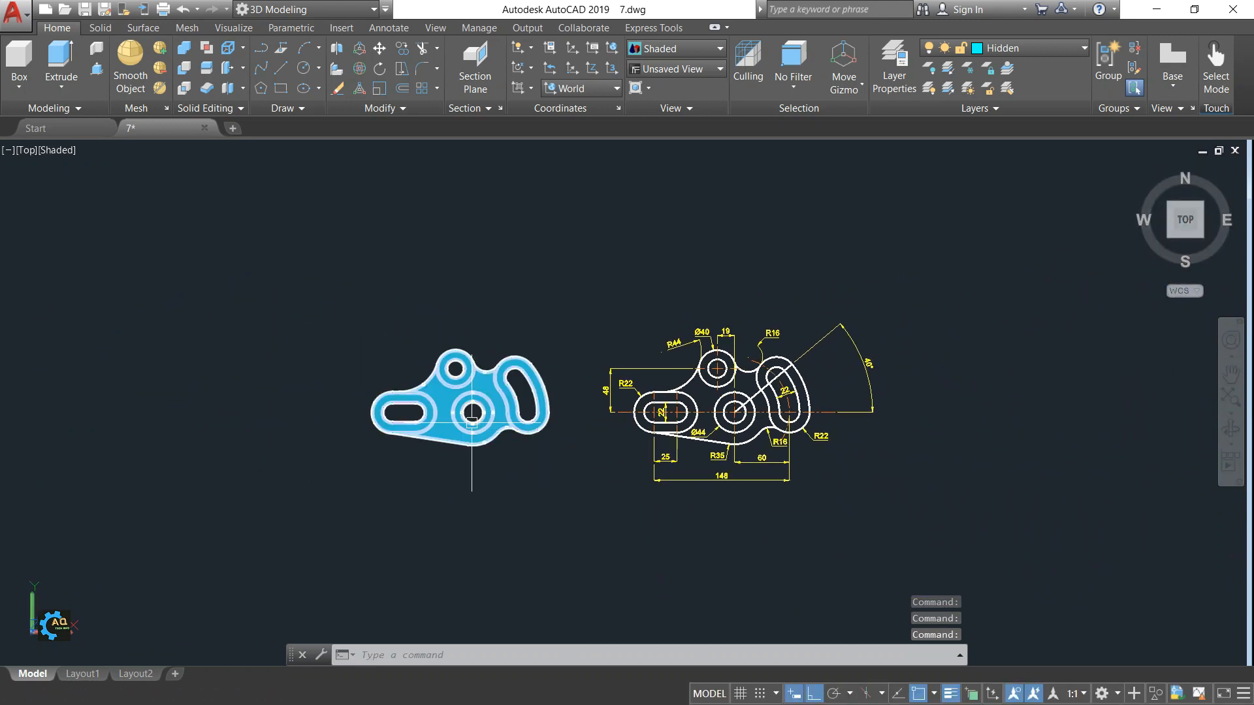
pyautogui.click(359, 71)
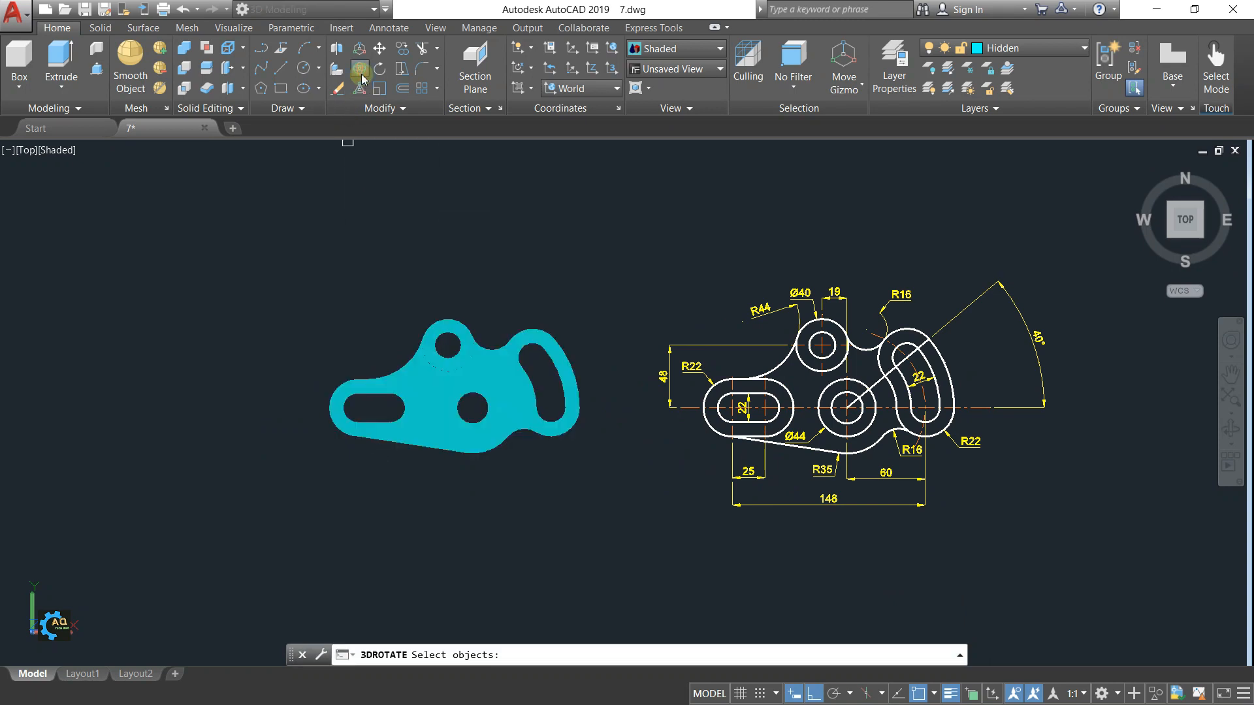
pyautogui.click(429, 431)
pyautogui.press('Return')
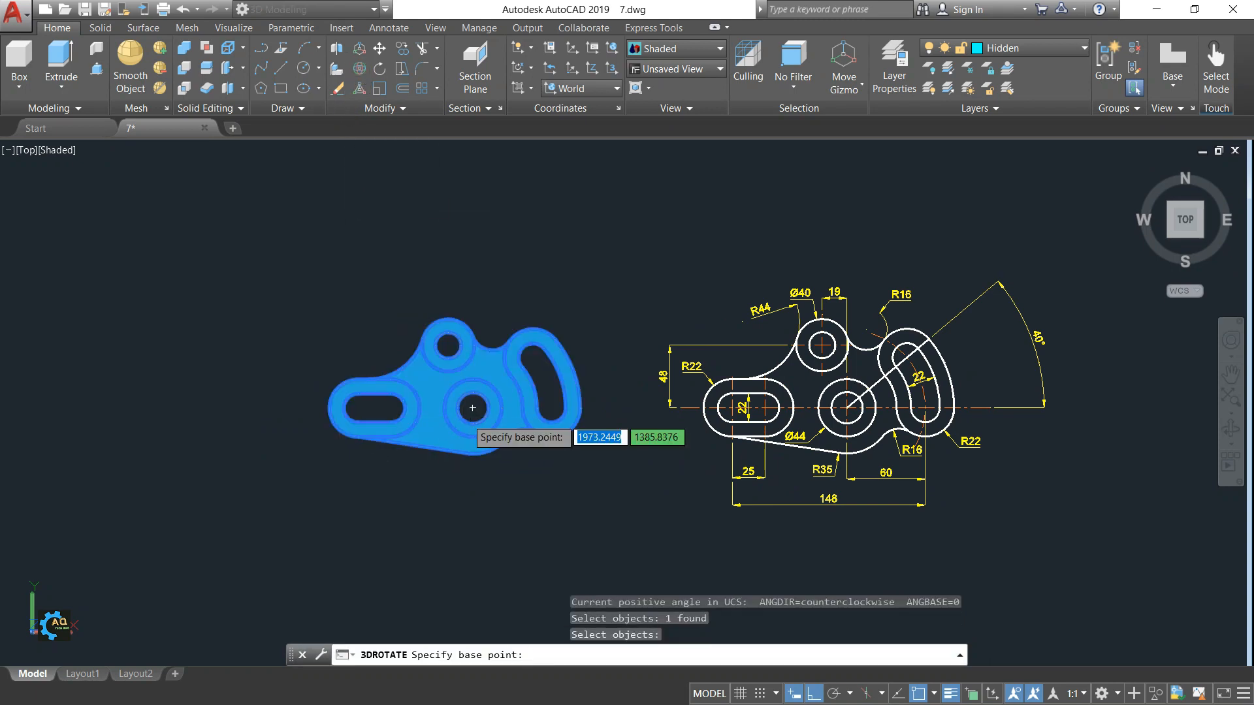
pyautogui.scroll(3, 451, 407)
pyautogui.press('Escape')
pyautogui.press('Escape')
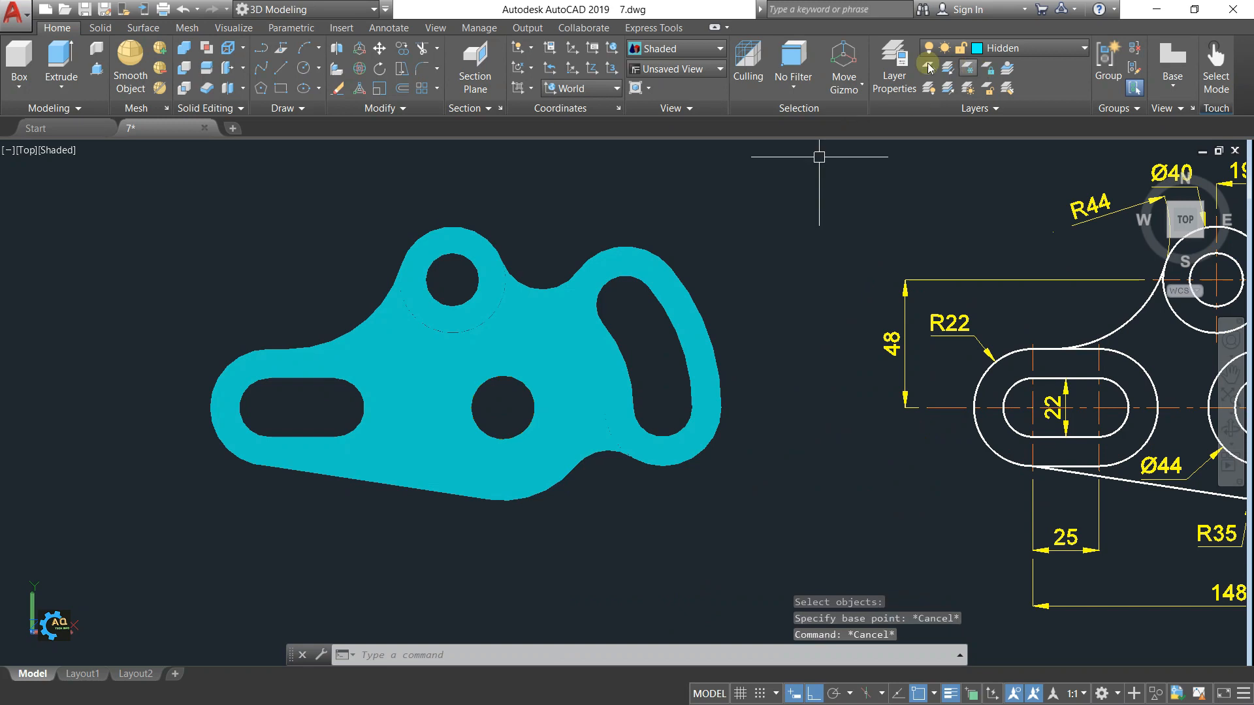
# - Set the default gizmo to Rotate Gizmo and rotate the finished plate solid 30 degrees about its X axis
pyautogui.click(852, 82)
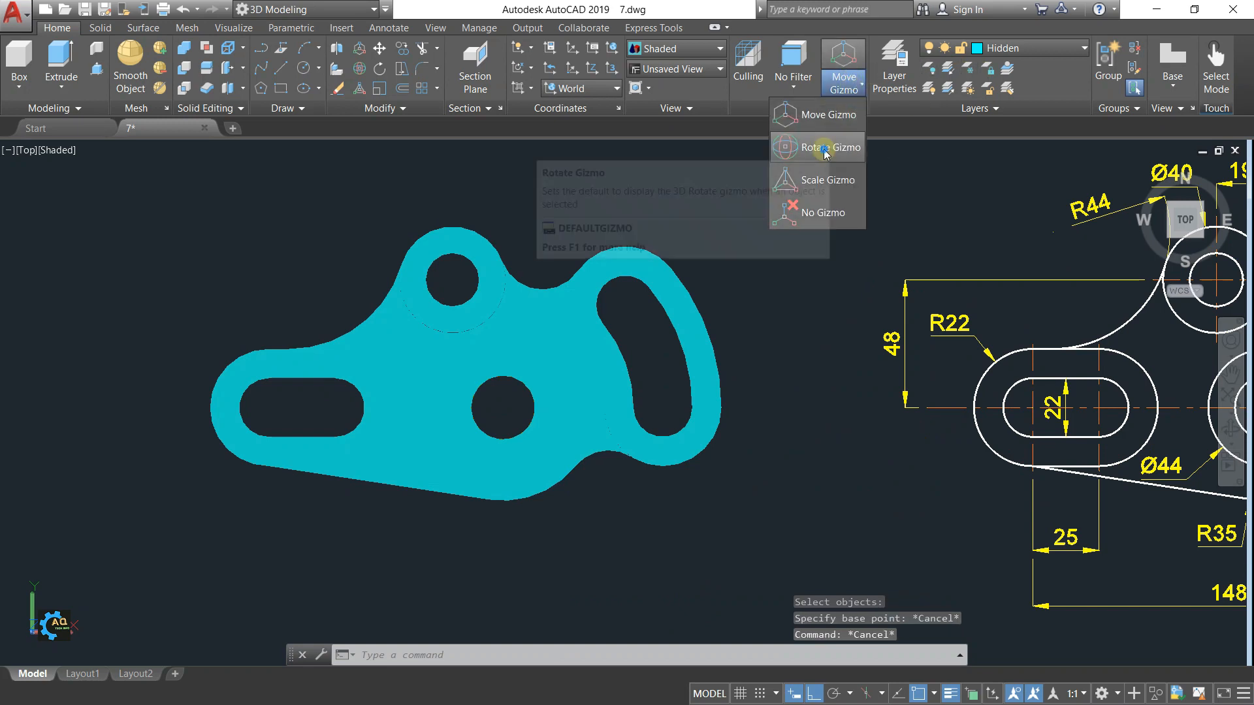
pyautogui.click(825, 149)
pyautogui.click(443, 453)
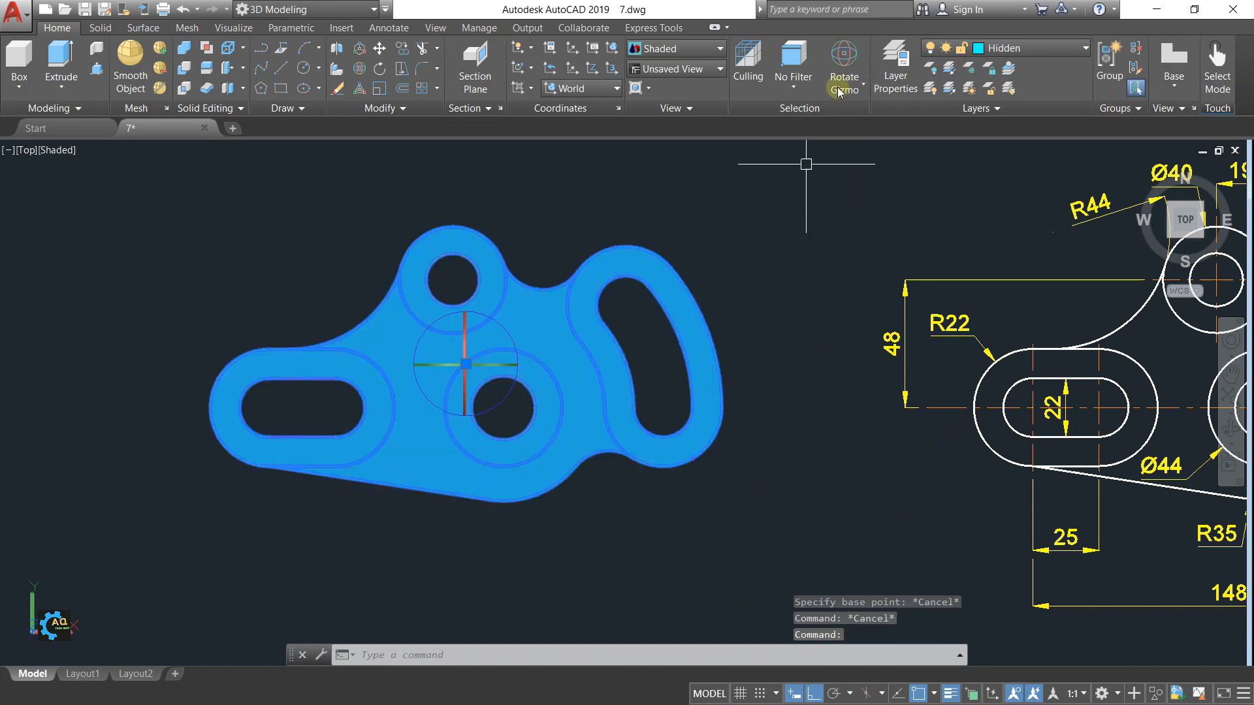
pyautogui.click(462, 345)
pyautogui.write('30')
pyautogui.press('Return')
pyautogui.press('Escape')
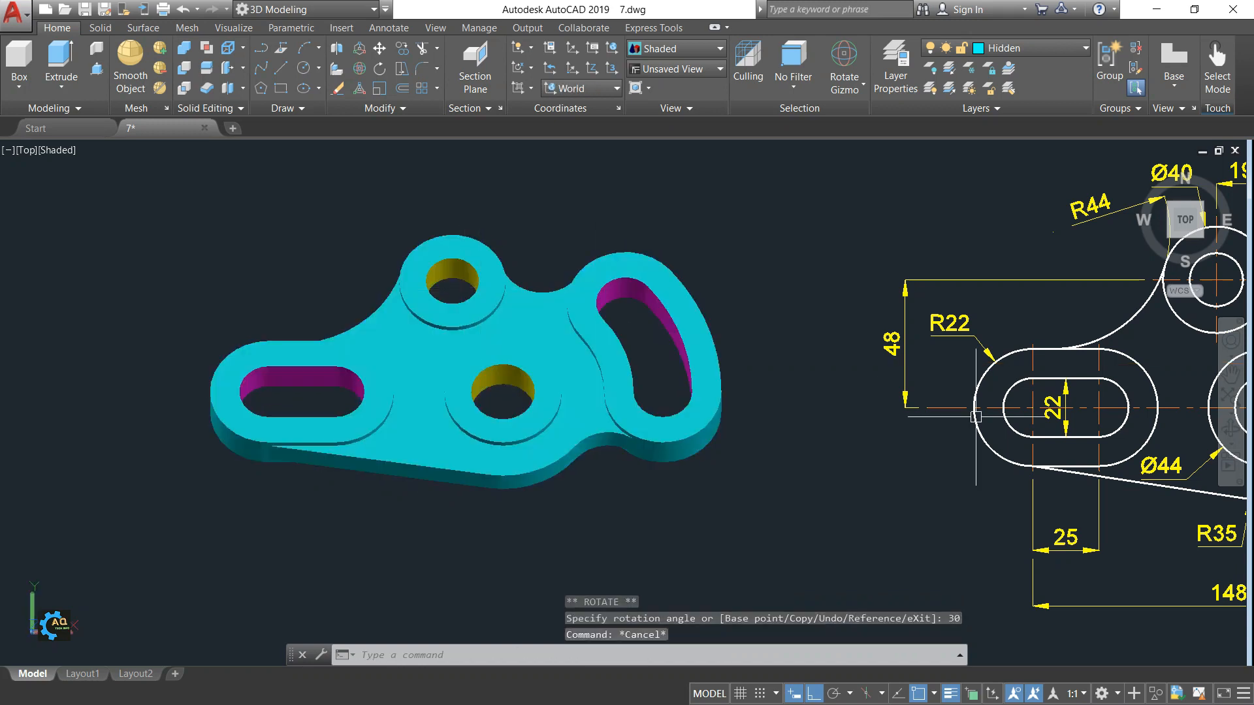
# - Frame the tilted plate solid side by side with the complete dimensioned 2D drawing and compare them
pyautogui.moveTo(855, 428); pyautogui.dragTo(750, 405, button='middle')
pyautogui.scroll(-2, 699, 398)
pyautogui.scroll(2, 588, 382)
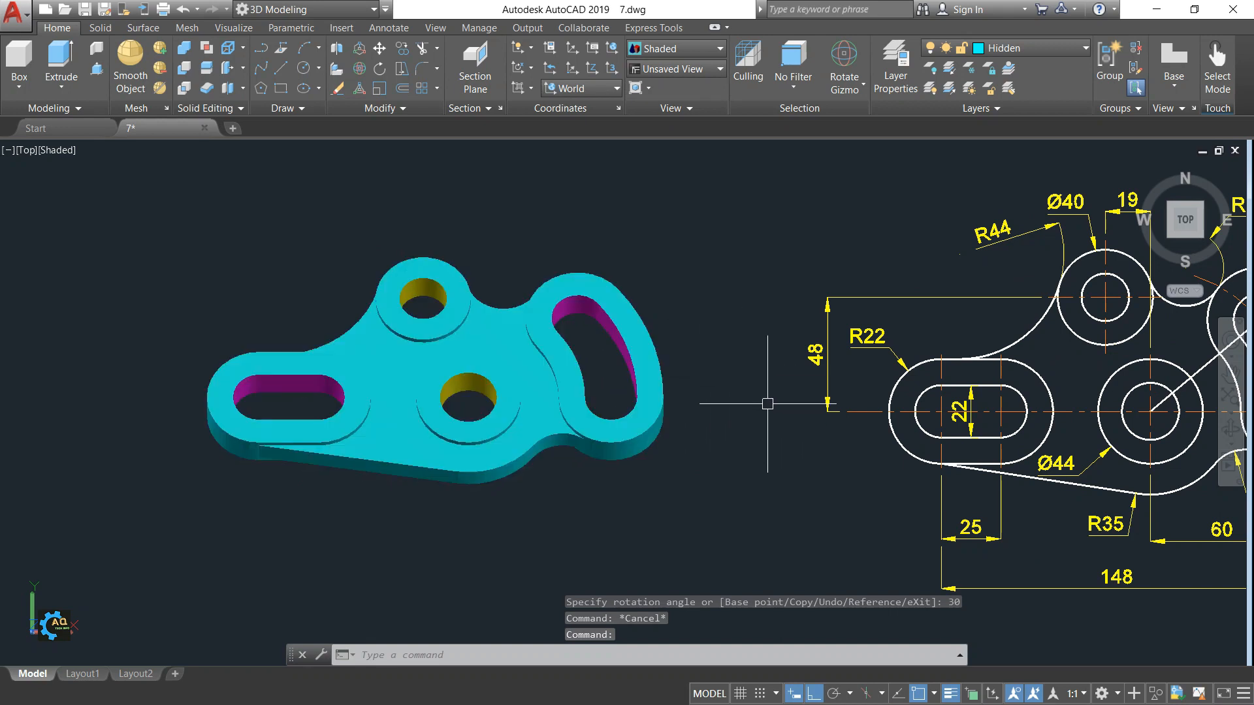
pyautogui.moveTo(778, 413); pyautogui.dragTo(708, 400, button='middle')
pyautogui.scroll(-2, 708, 400)
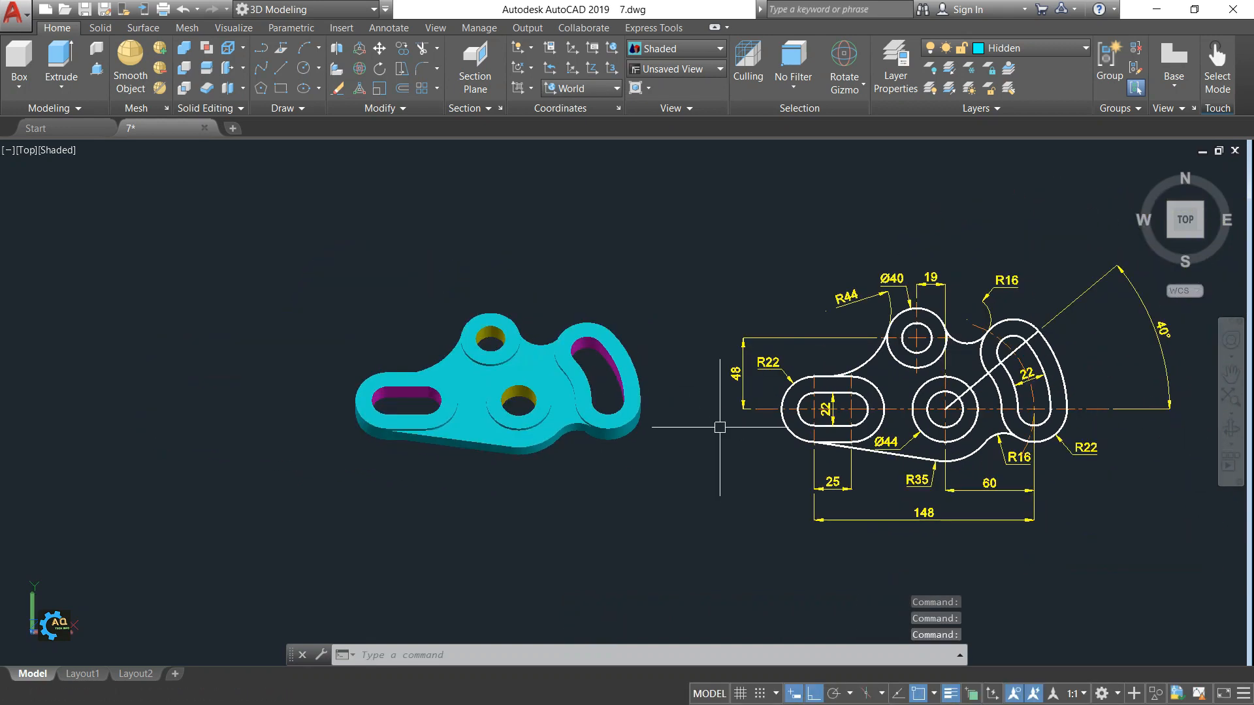
pyautogui.moveTo(1013, 527); pyautogui.dragTo(913, 513, button='middle')
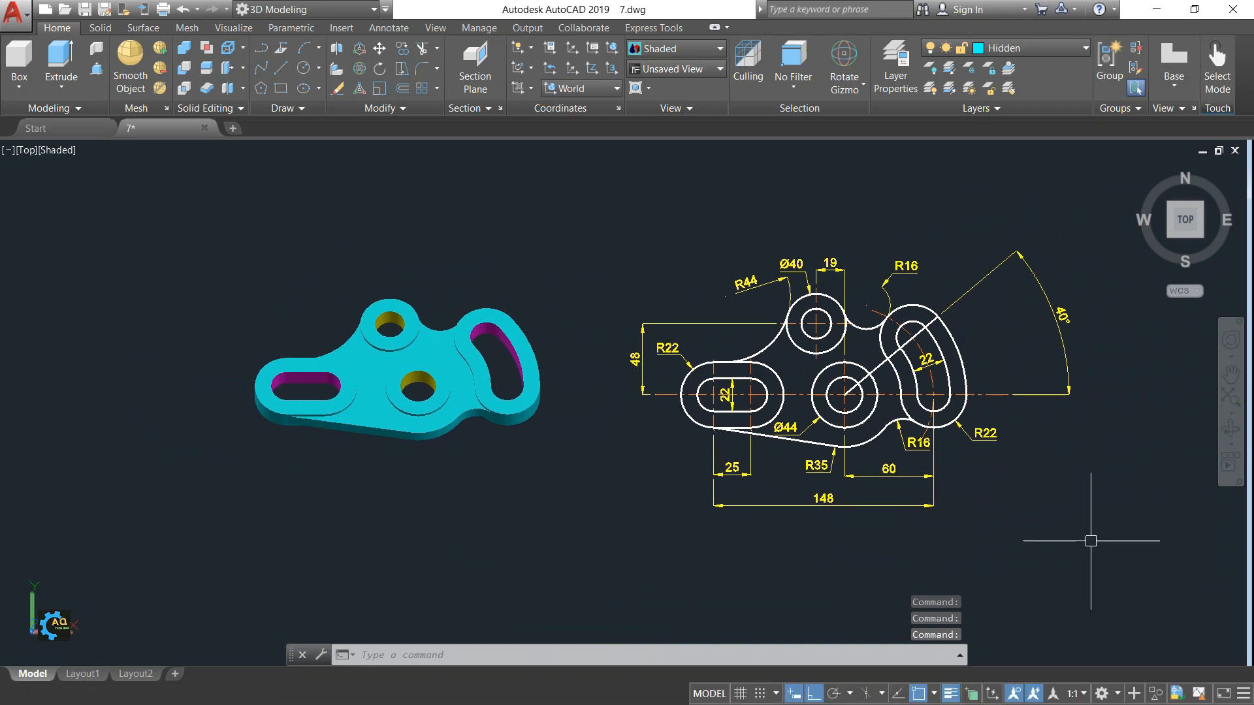